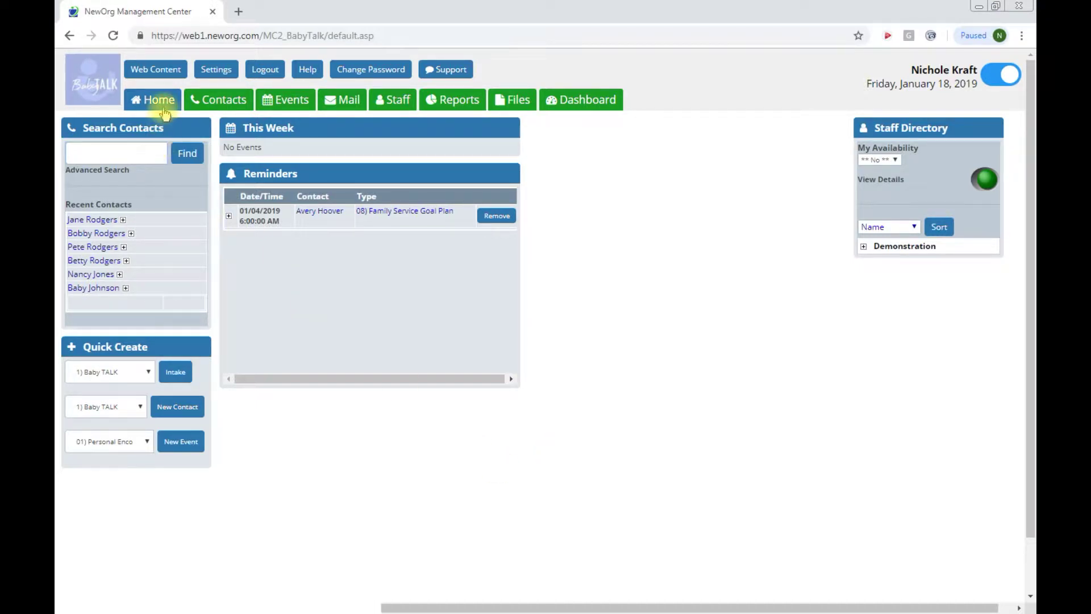
Step: Search Contacts for the new client's full name and confirm no existing record is found
click(205, 100)
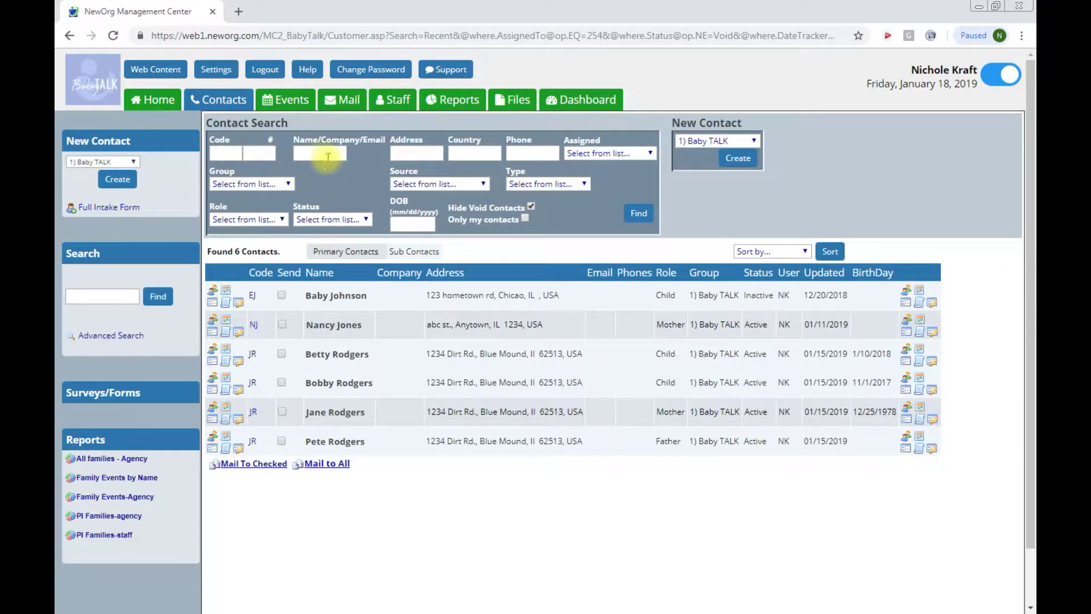
click(323, 154)
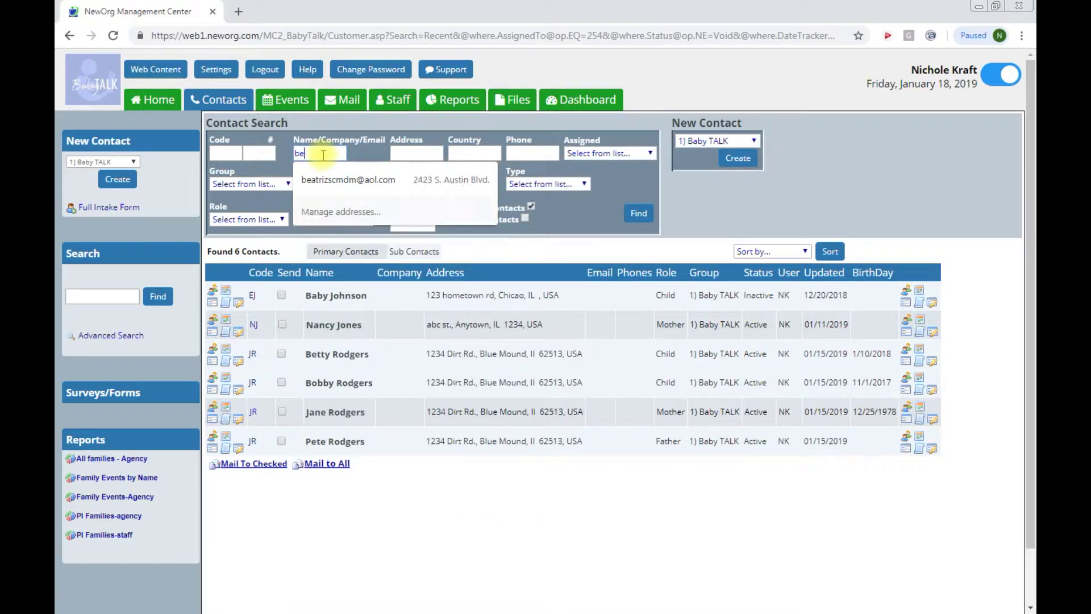
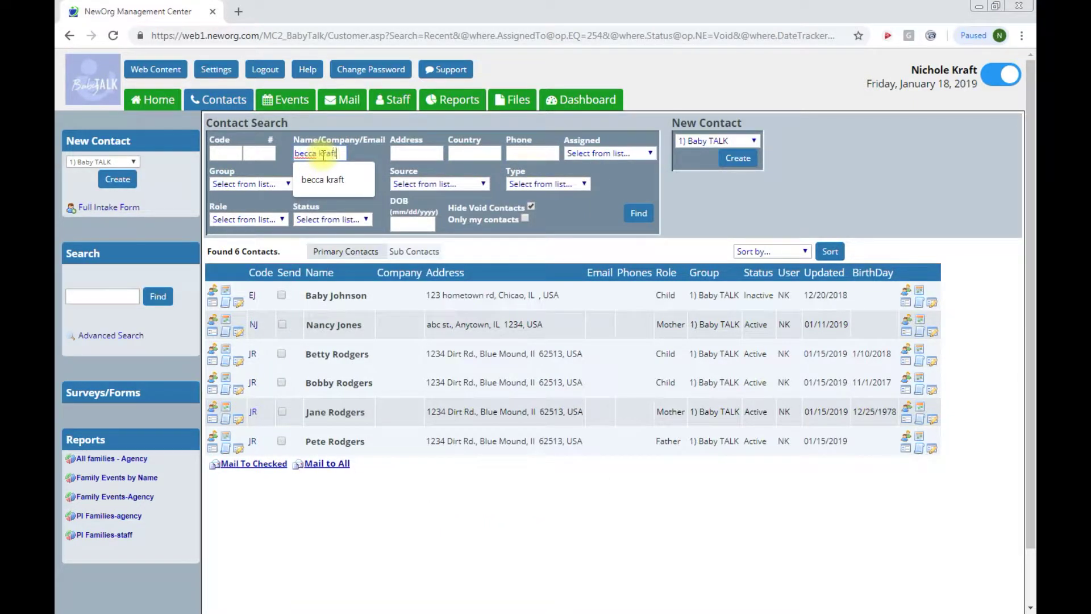
key(Return)
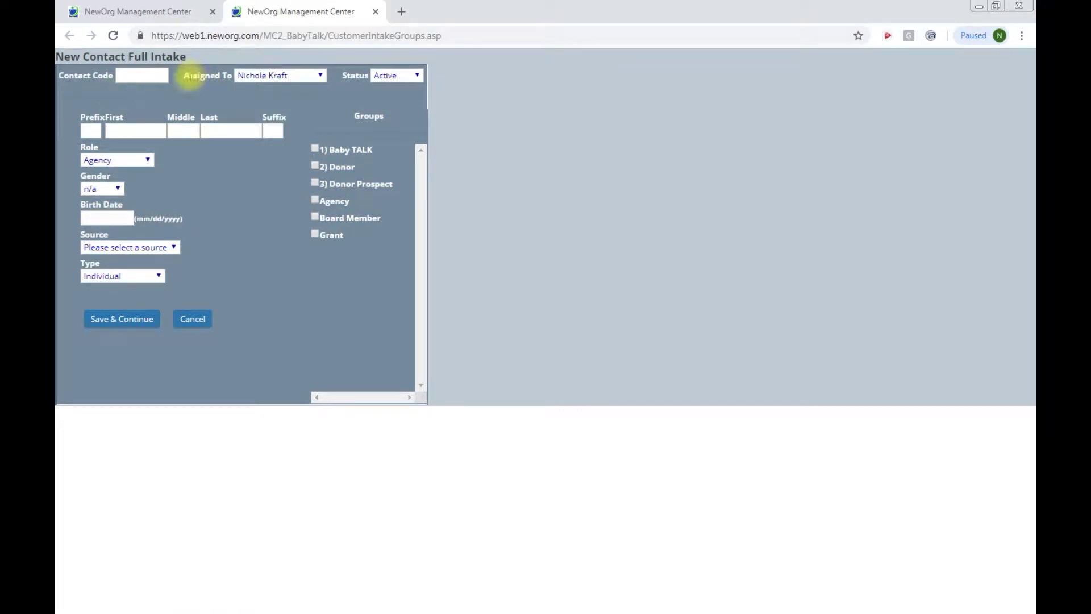
Step: Enter the contact code and the client's first and last name in the intake form
click(134, 75)
text(BK)
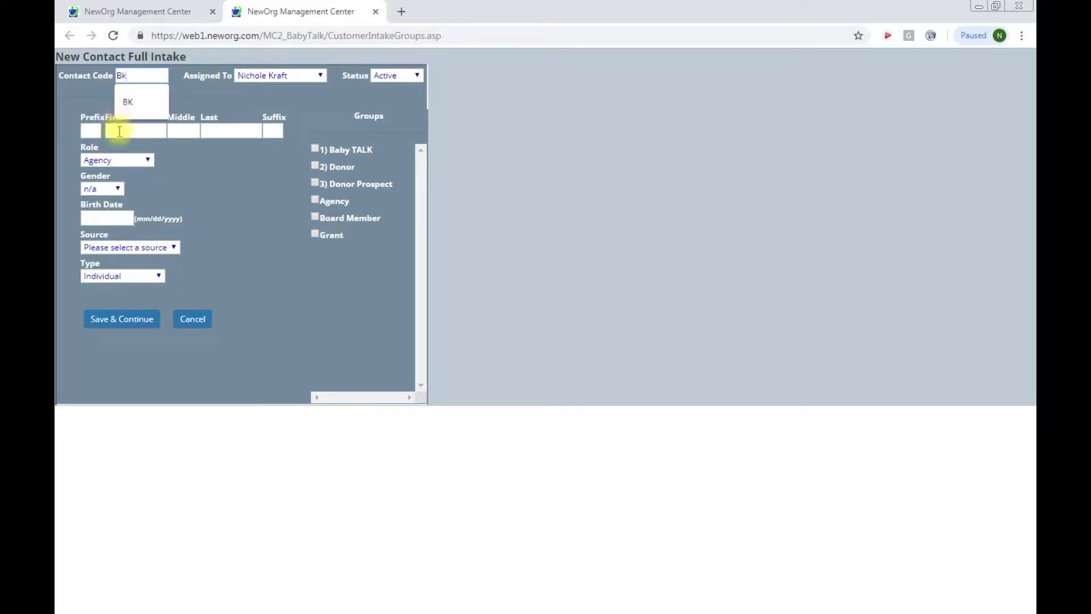
click(120, 131)
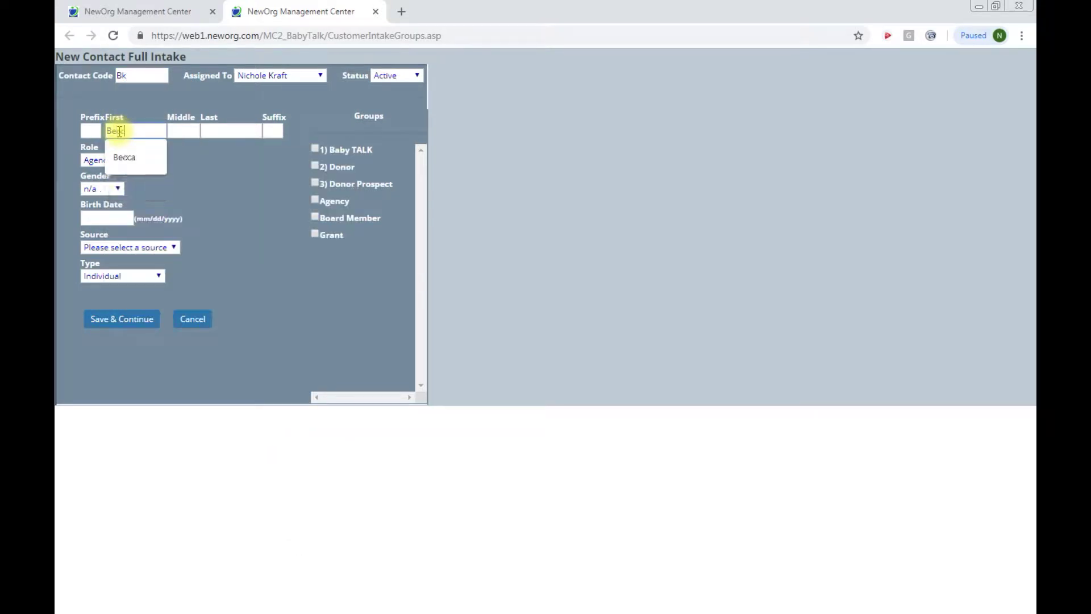
key(Tab)
key(Tab)
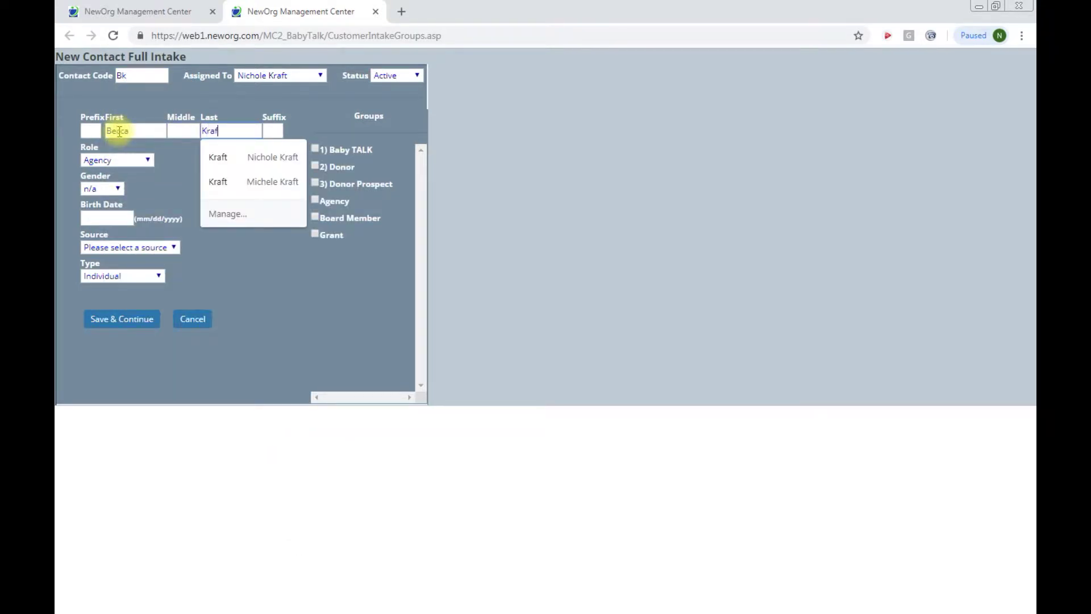
Step: Set role Mother, gender Female, source Outreach, add to 1) Baby TALK, and save
click(136, 162)
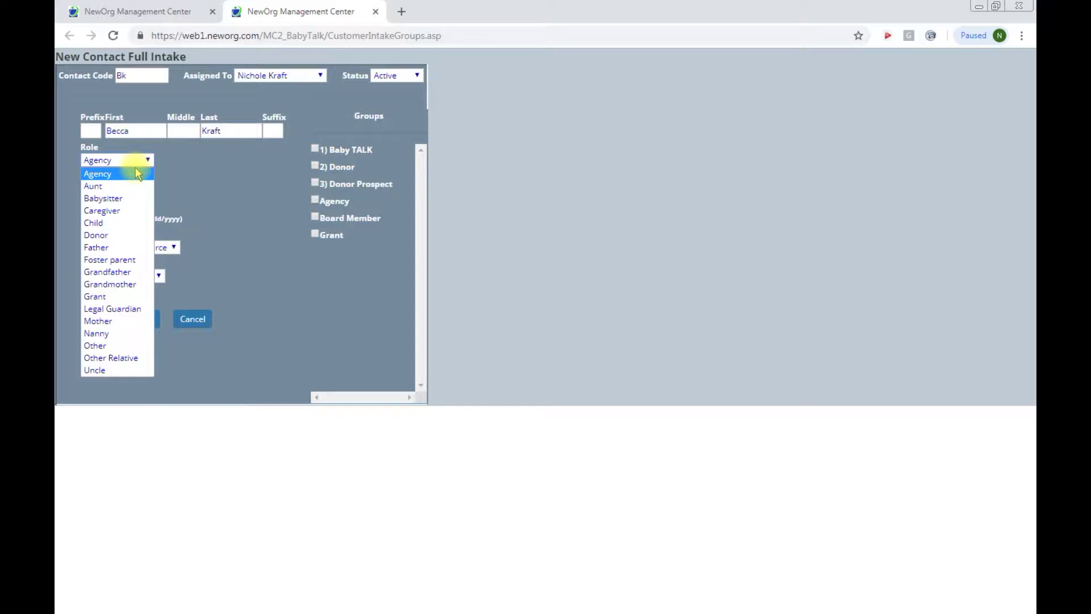
click(96, 322)
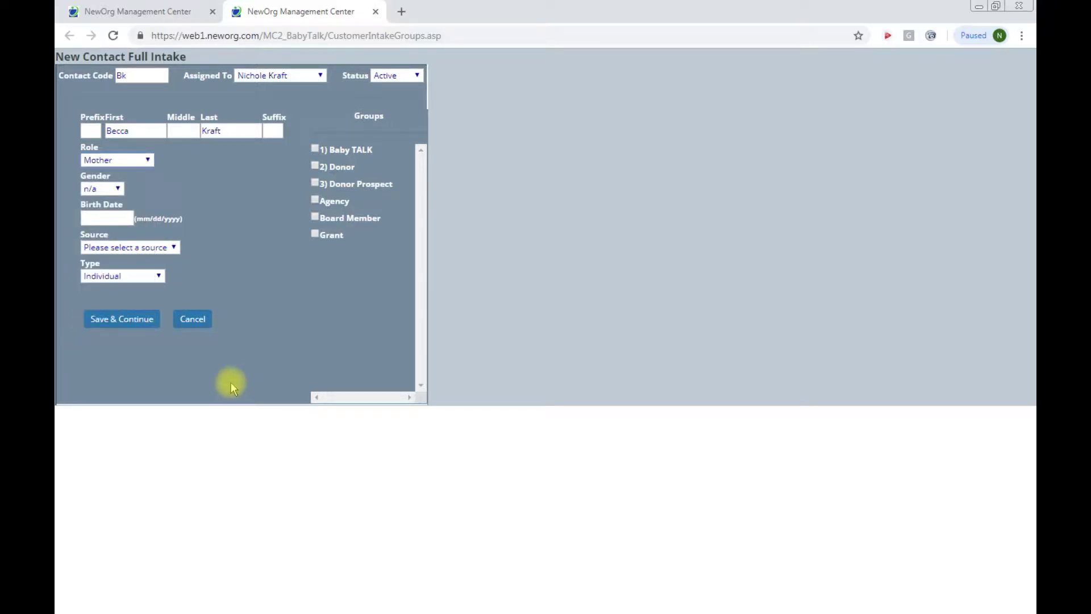
click(114, 190)
click(114, 222)
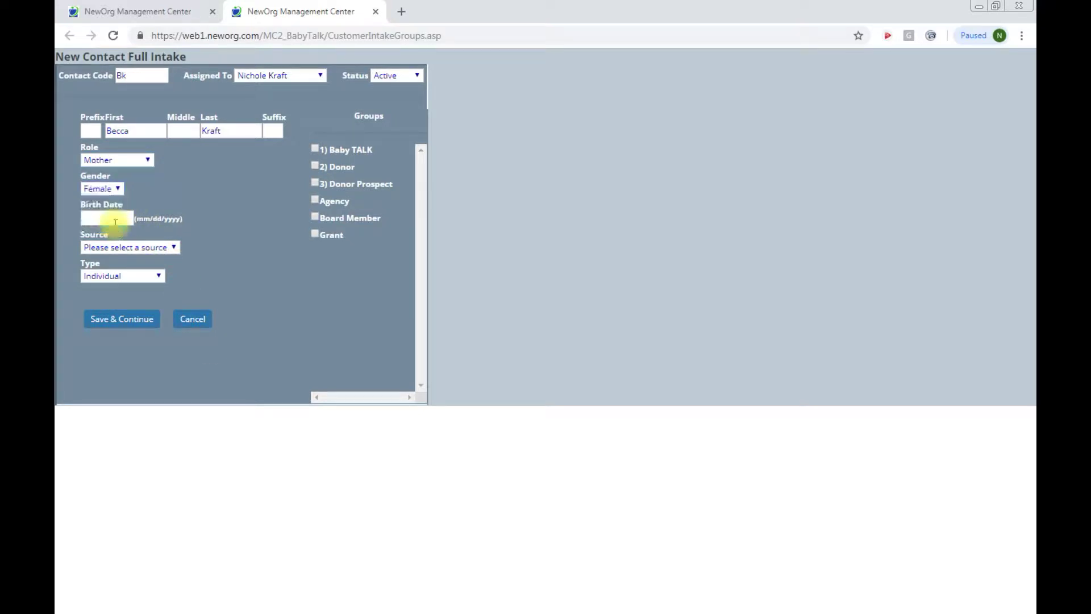
click(129, 249)
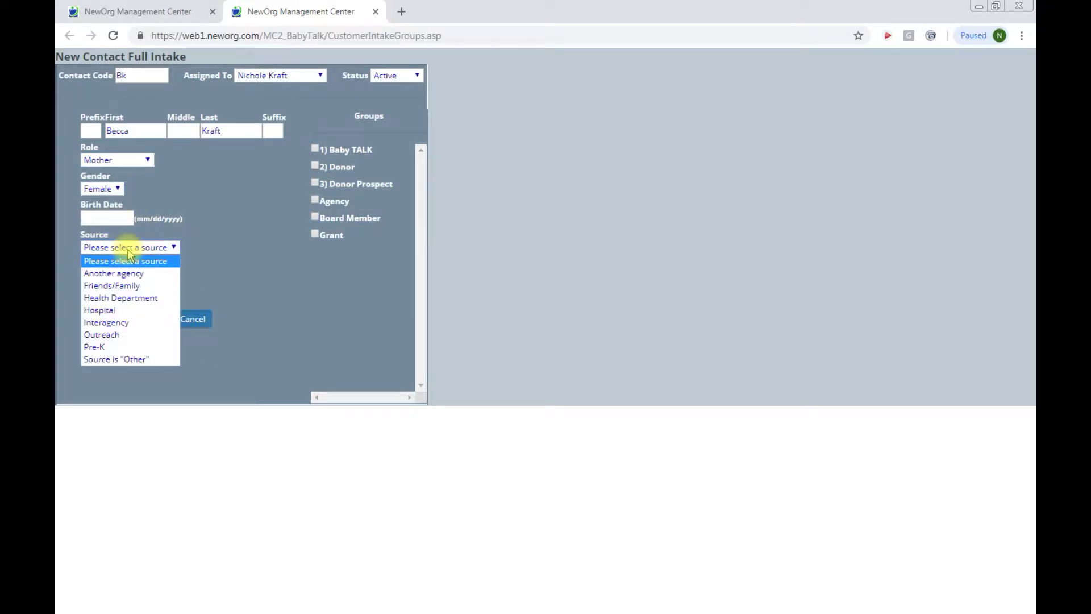
click(123, 334)
click(315, 149)
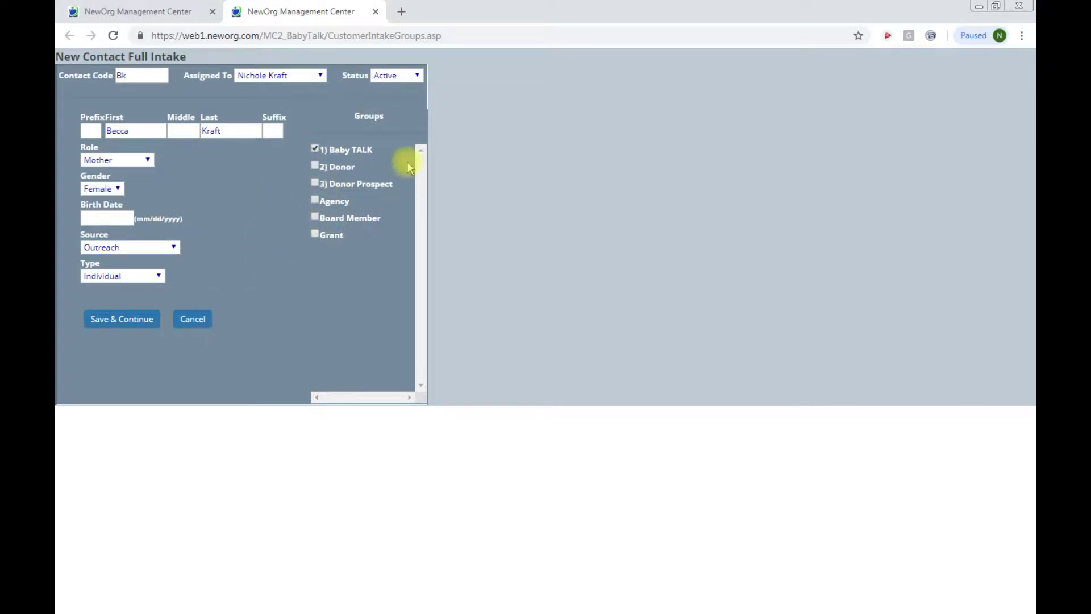
click(120, 320)
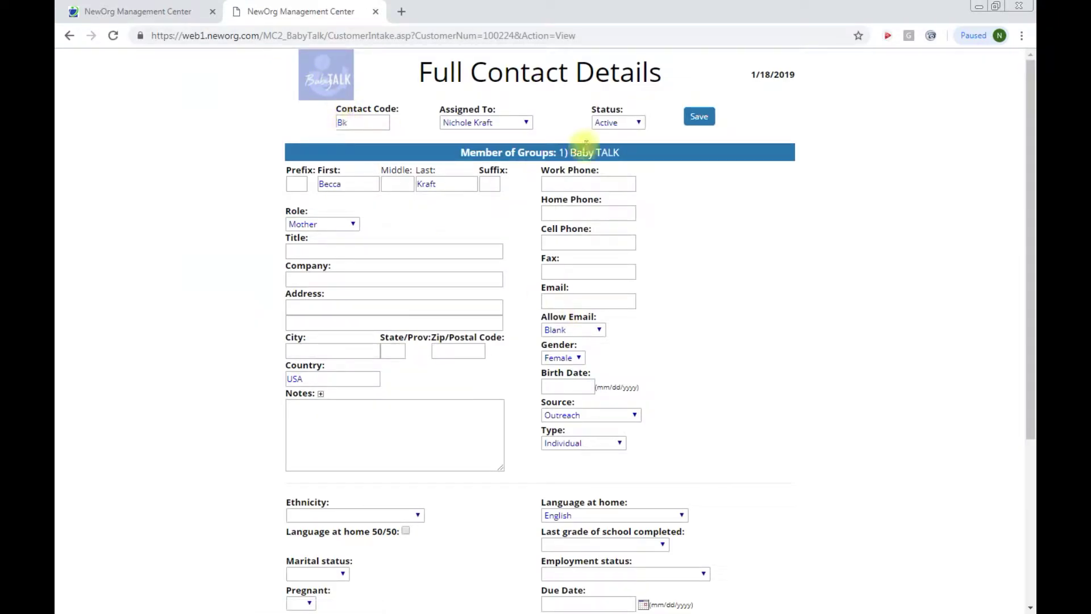
Step: Leave the Assigned To staff member unchanged
click(527, 124)
click(527, 126)
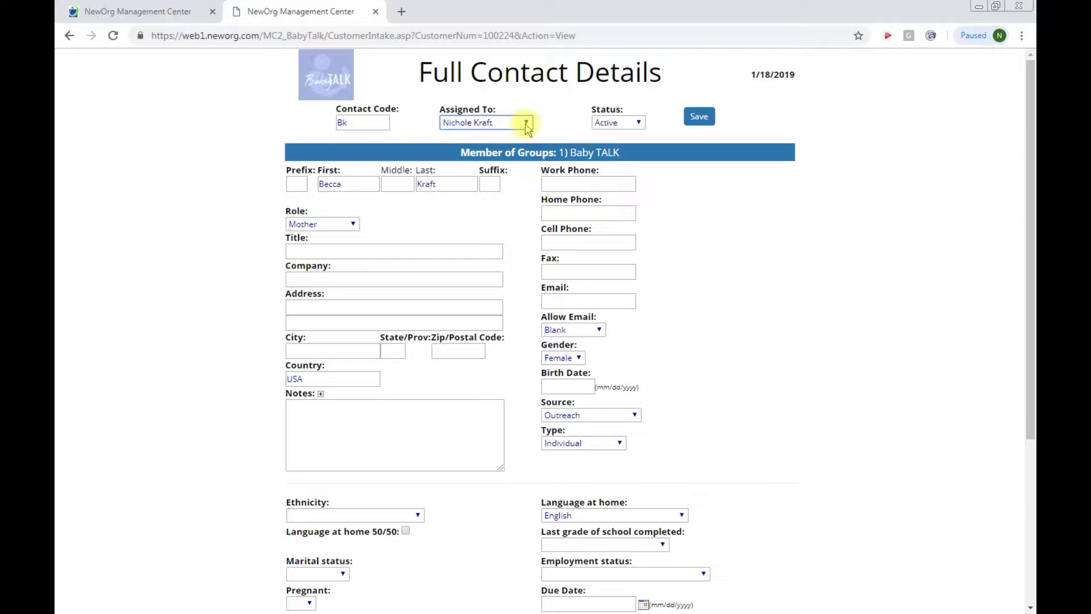
click(527, 126)
click(526, 126)
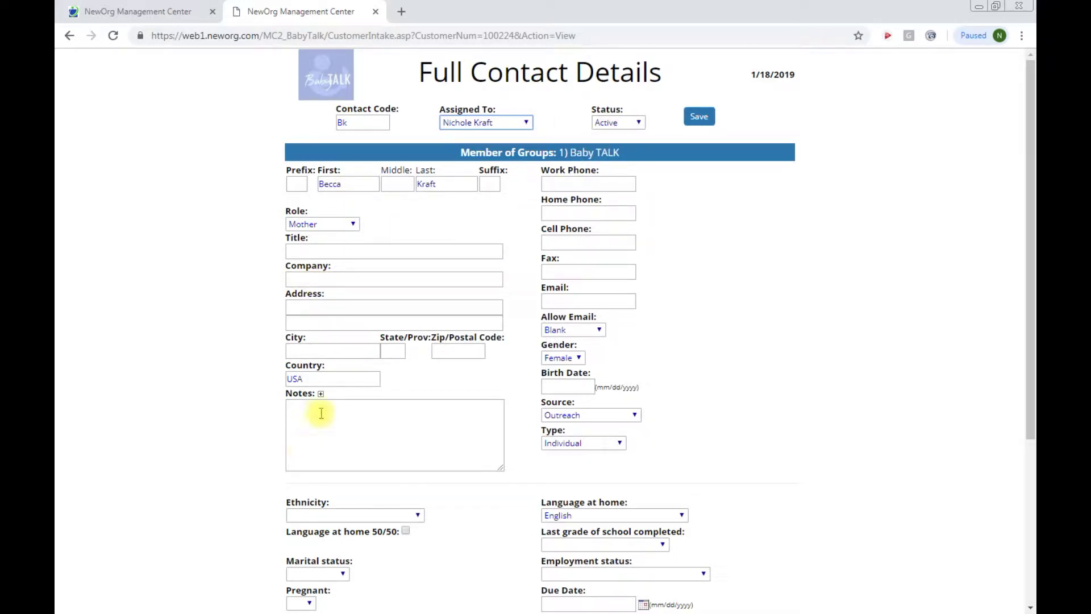
Step: Set Pregnant to Yes in the contact's Baby TALK details
scroll(335, 304, down, 2)
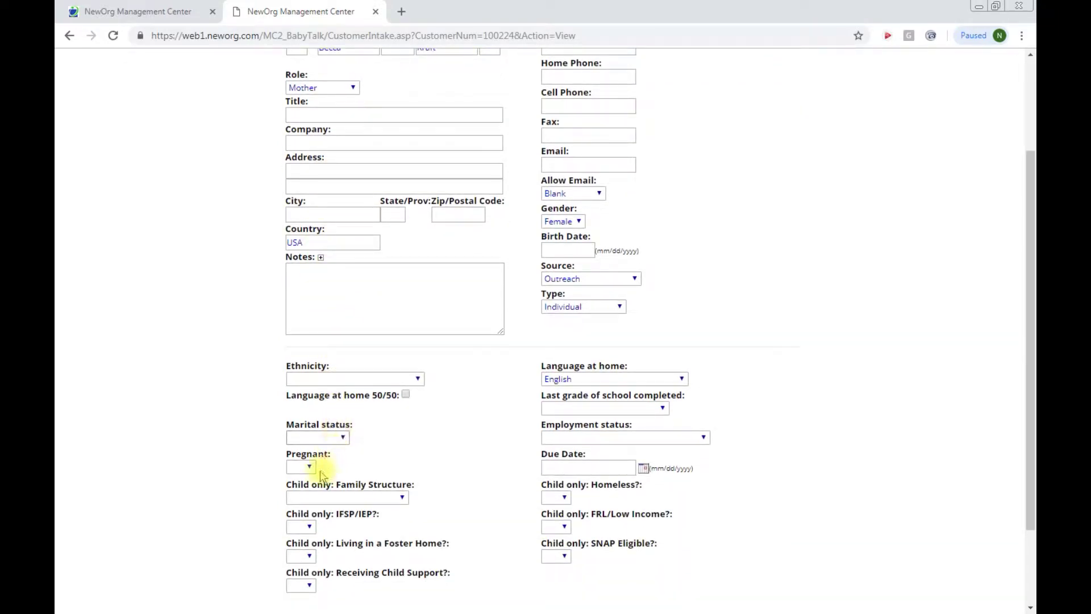
click(301, 468)
click(313, 492)
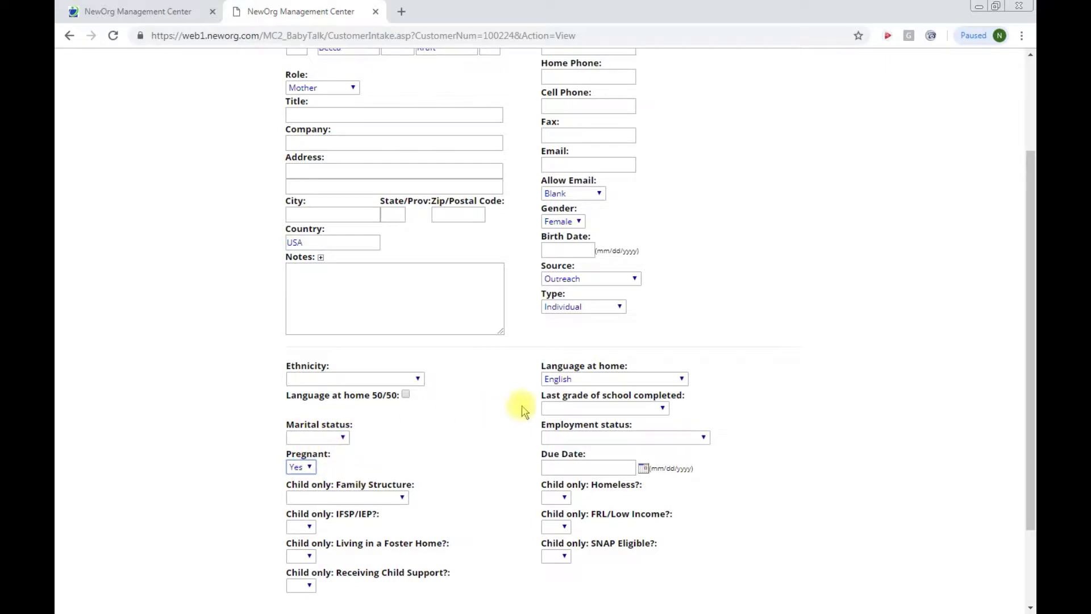
scroll(619, 314, up, 1)
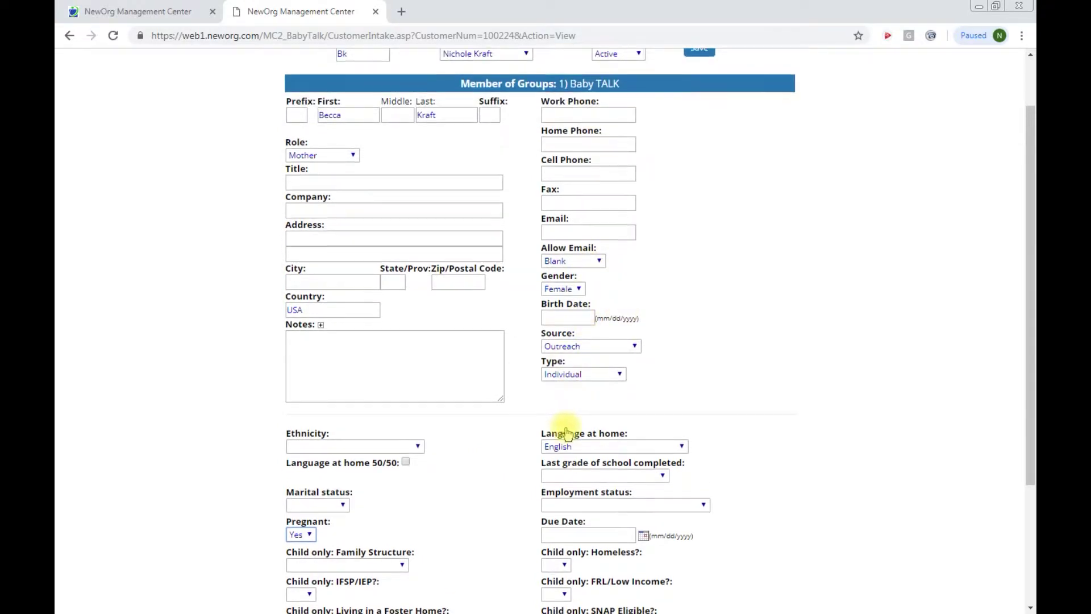
scroll(565, 432, down, 2)
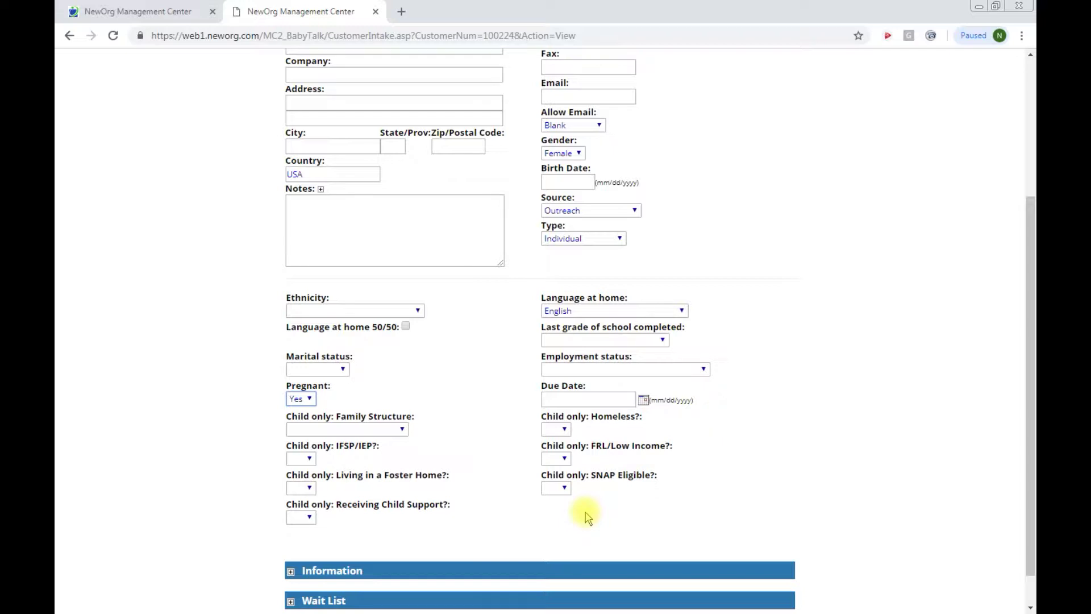
scroll(588, 517, down, 1)
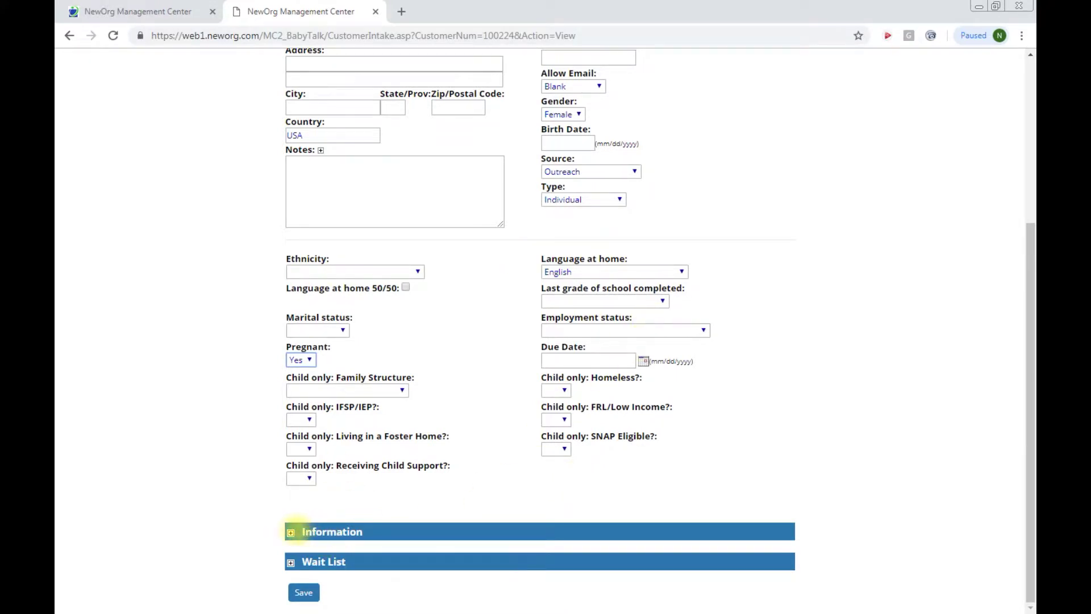
Step: Under Information choose Indicated need and Bi-weekly intensity, then save the mother's record
click(291, 535)
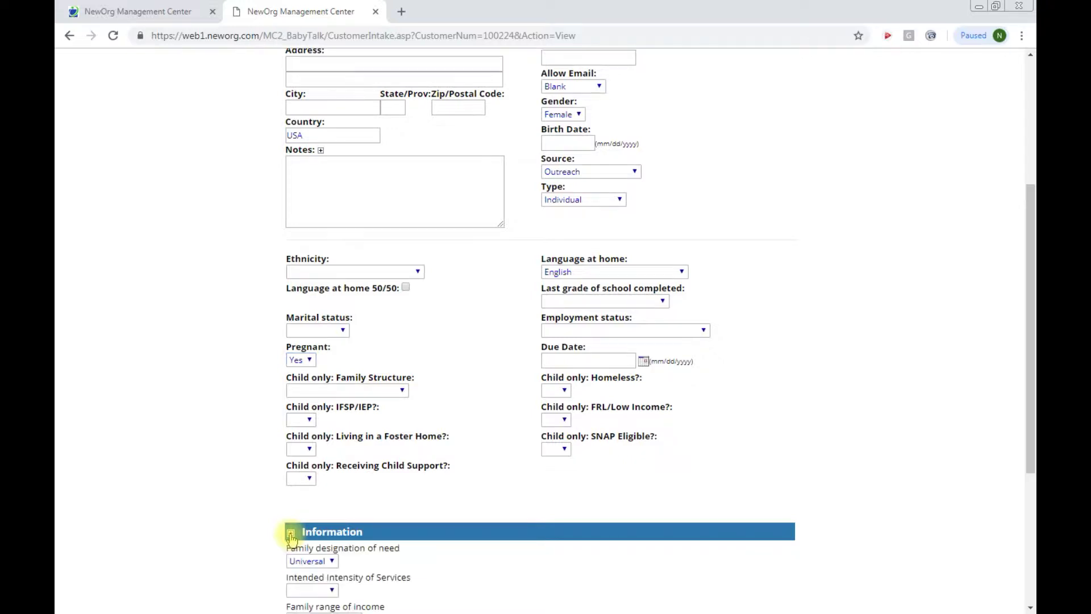
scroll(353, 514, down, 4)
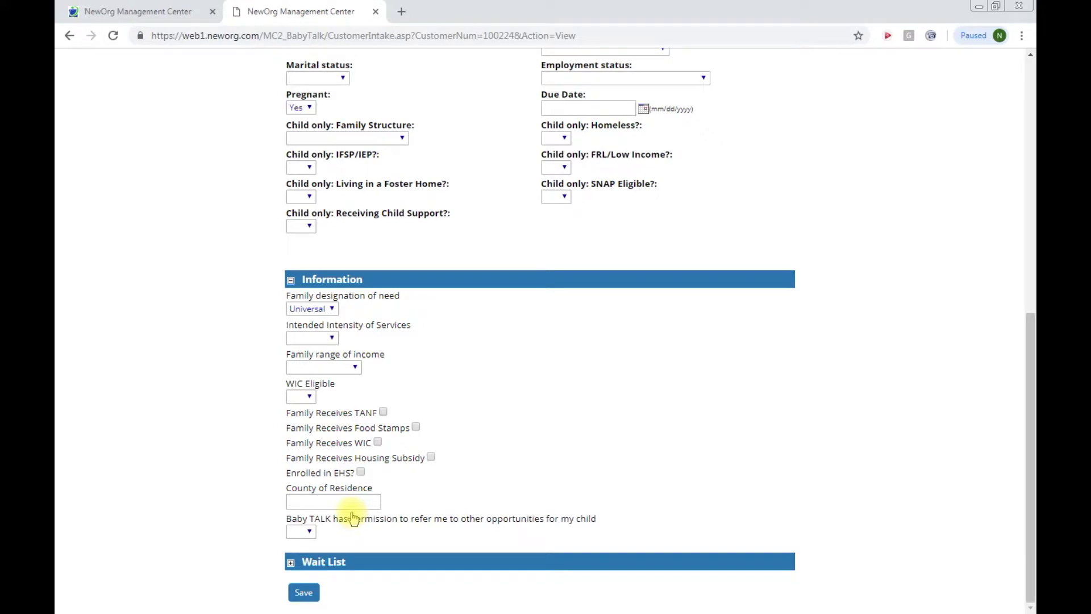
click(321, 309)
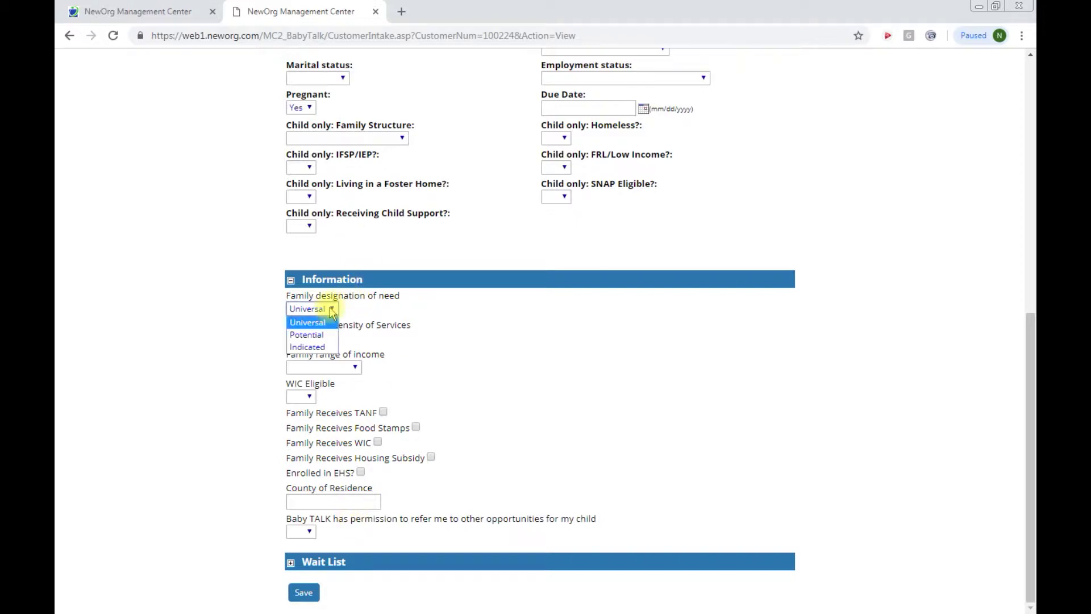
click(307, 347)
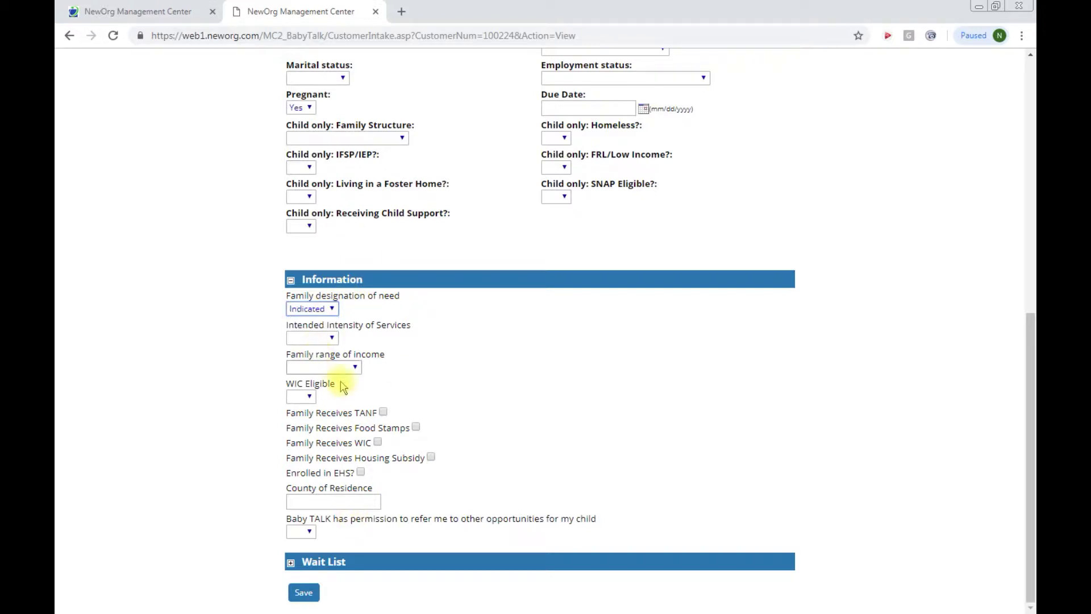
click(332, 340)
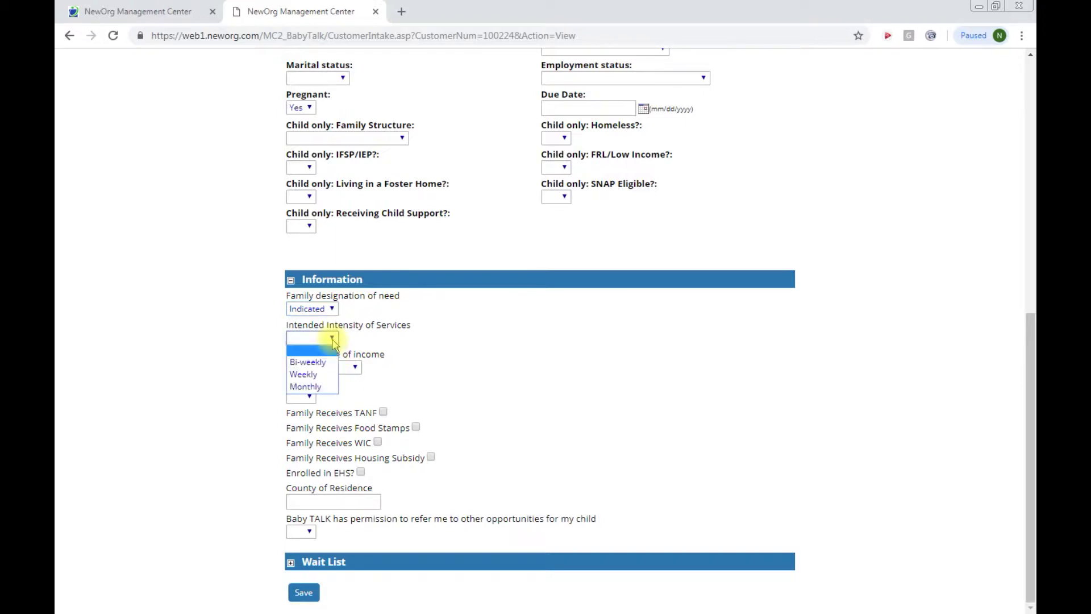
click(317, 364)
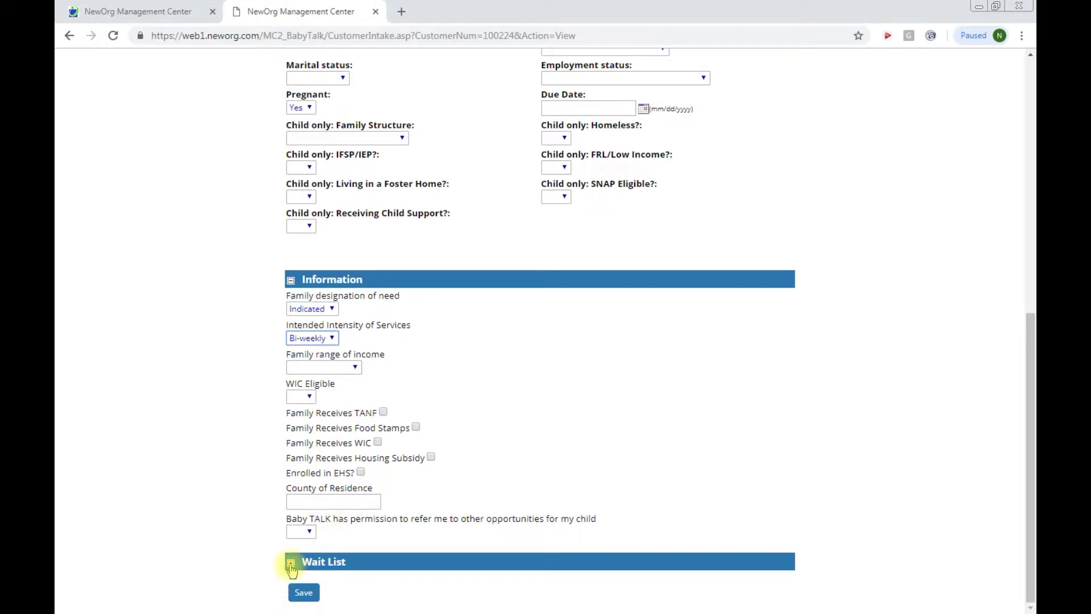
click(291, 565)
scroll(509, 506, down, 3)
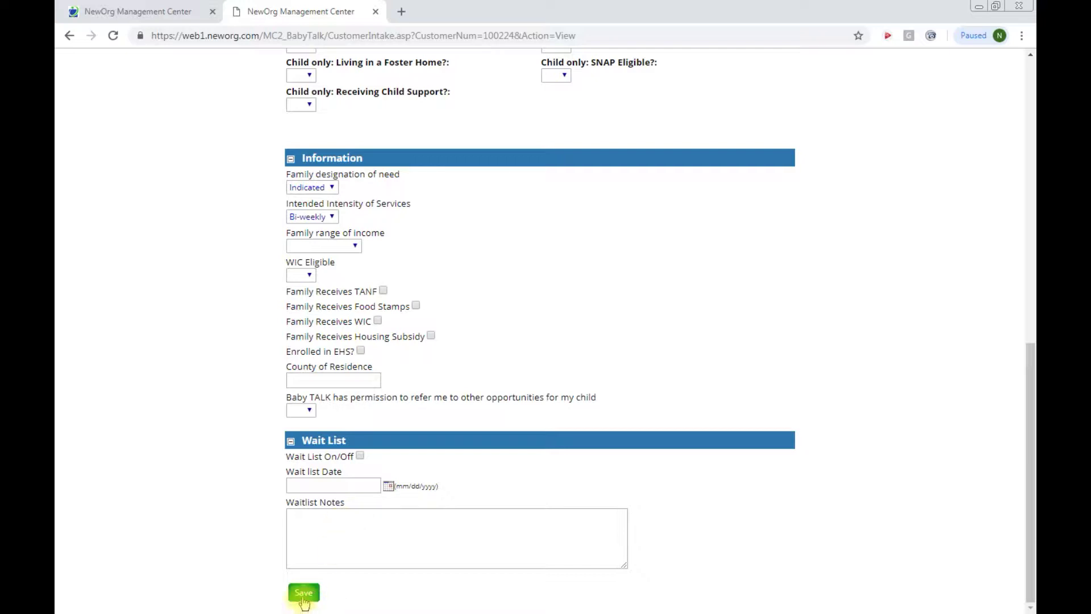
click(303, 598)
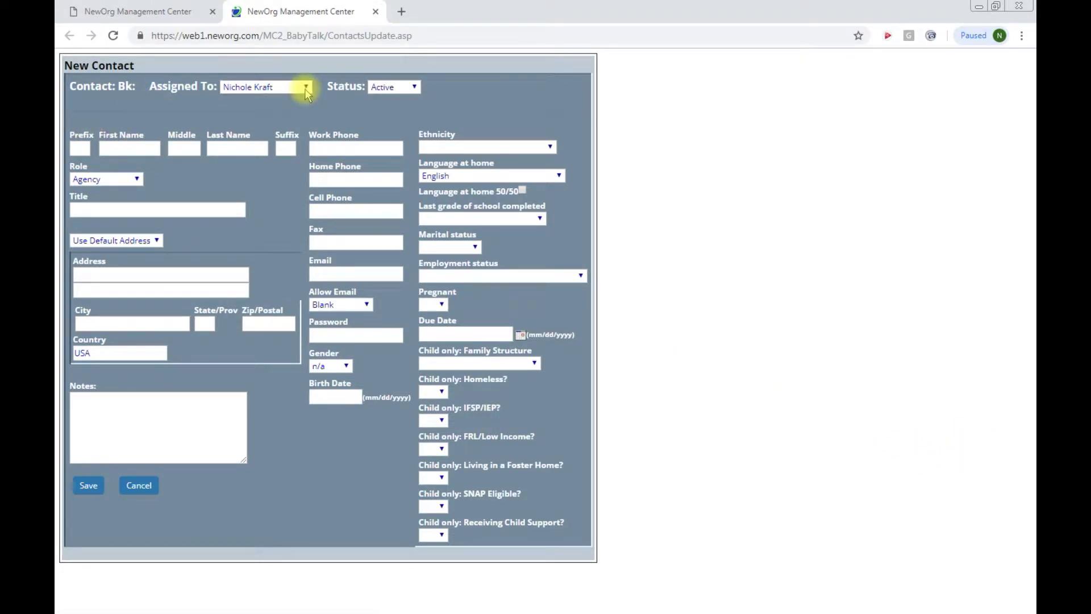
Step: Keep the staff assignment and enter the daughter's first and last name
click(306, 89)
click(305, 89)
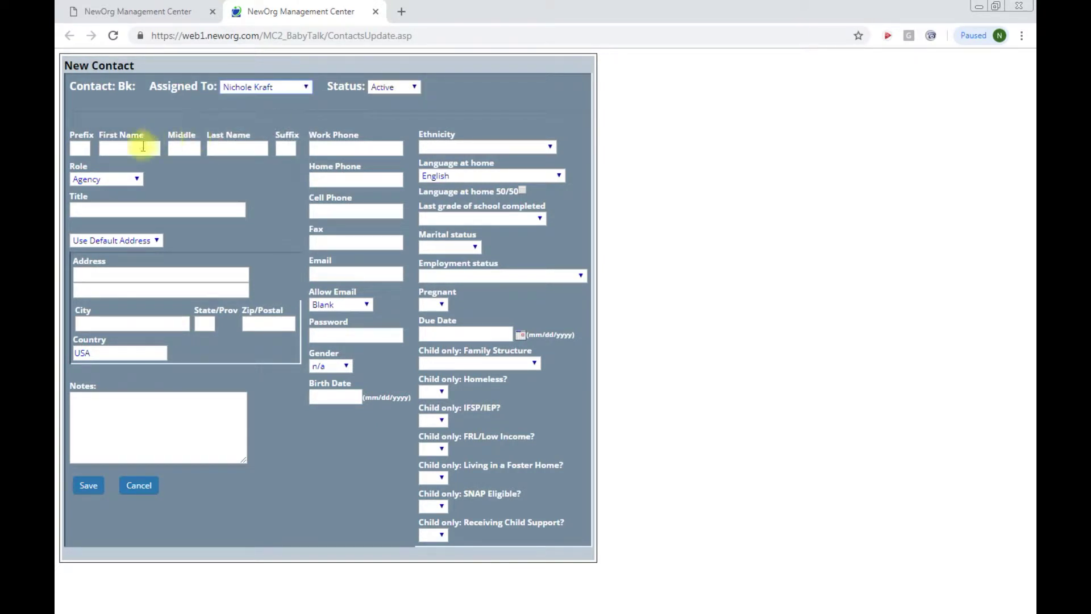
click(143, 147)
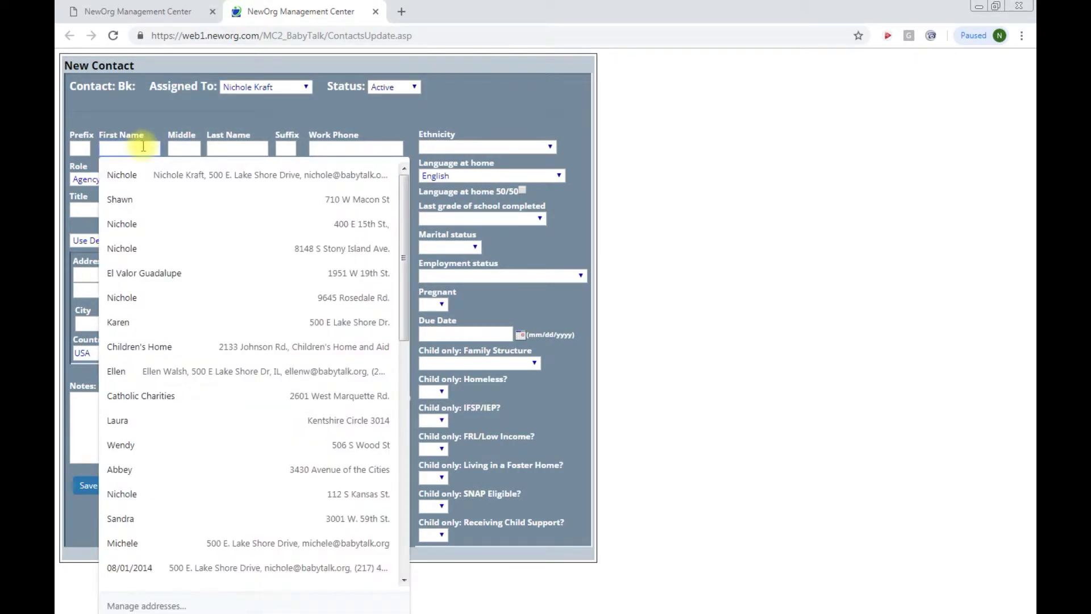
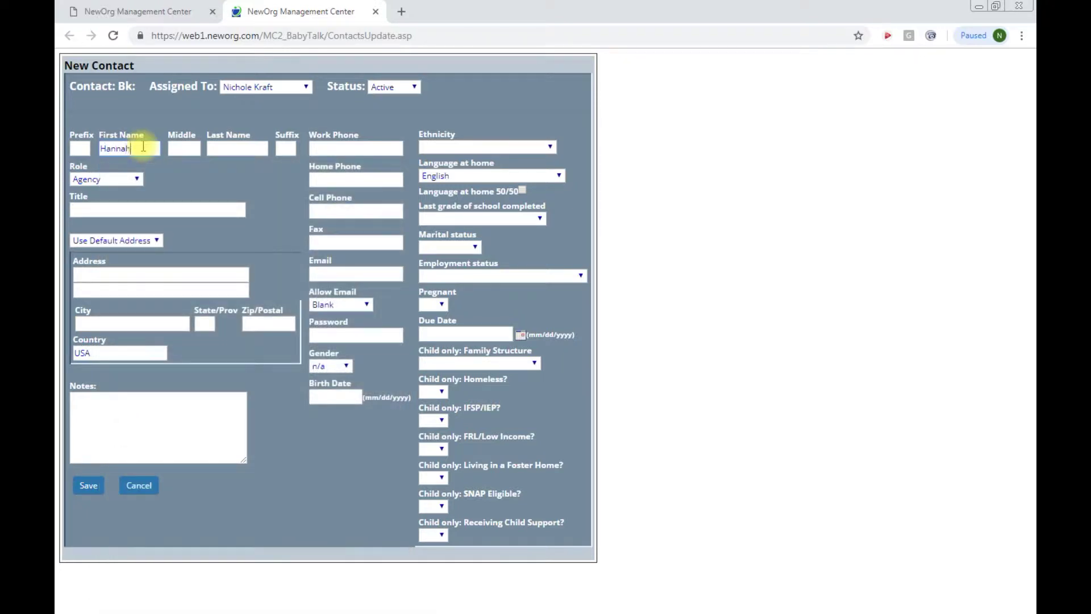
key(Tab)
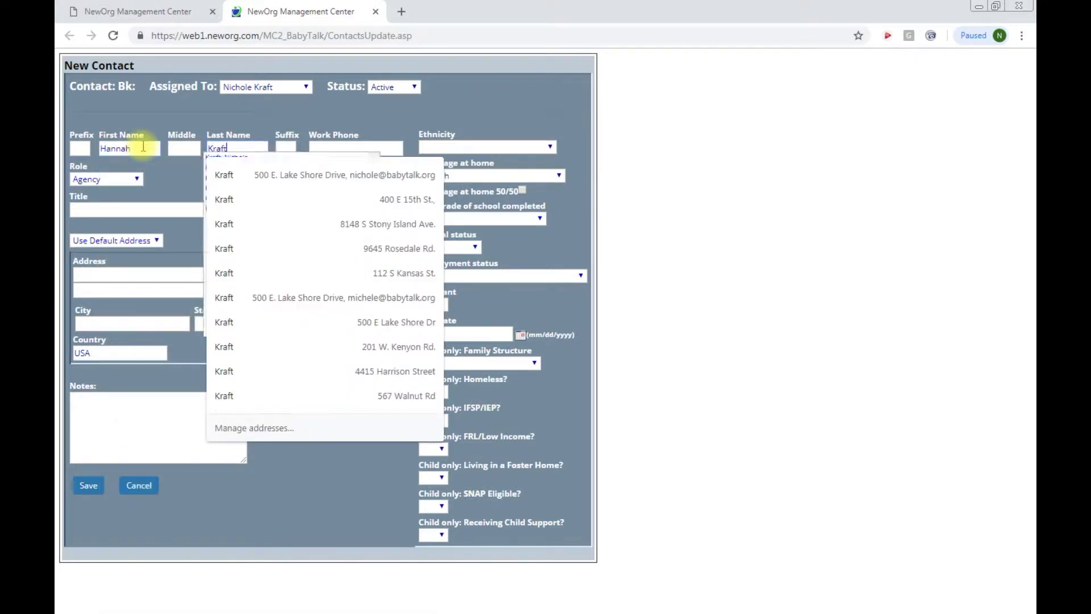
click(135, 179)
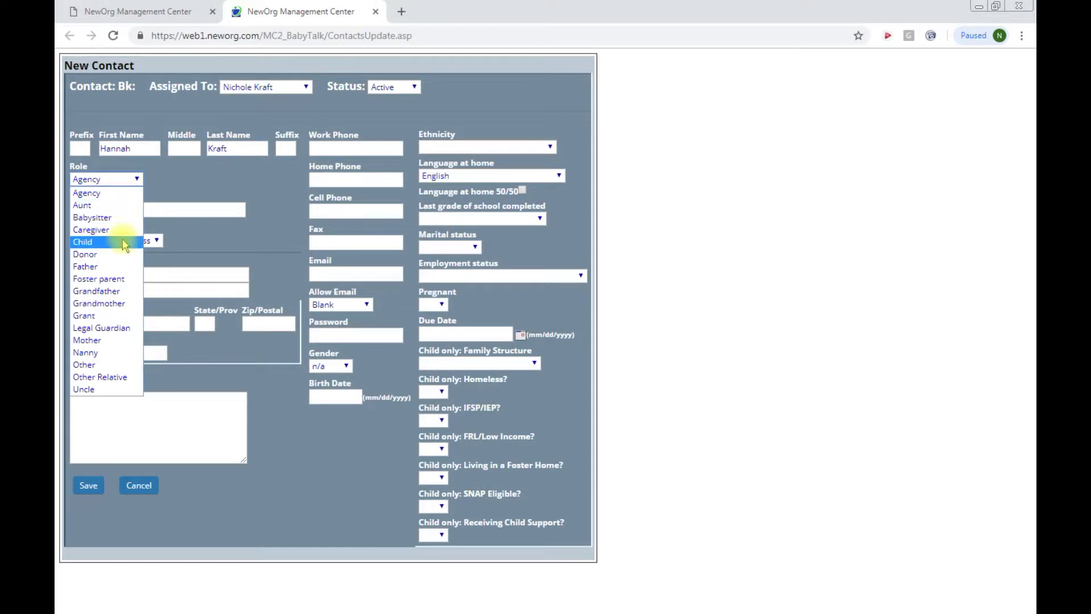
click(85, 241)
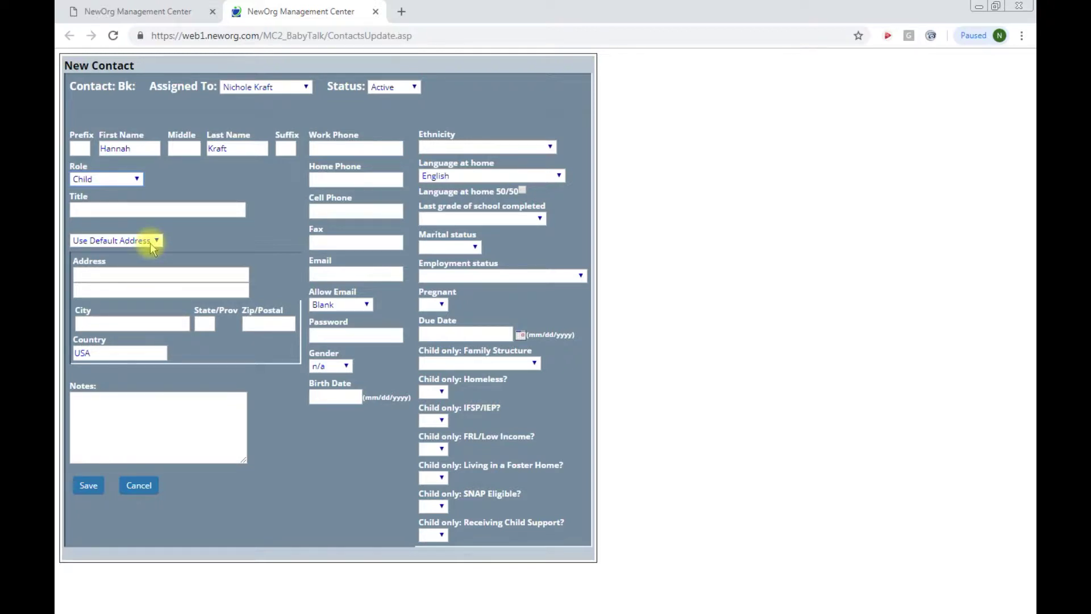
click(346, 366)
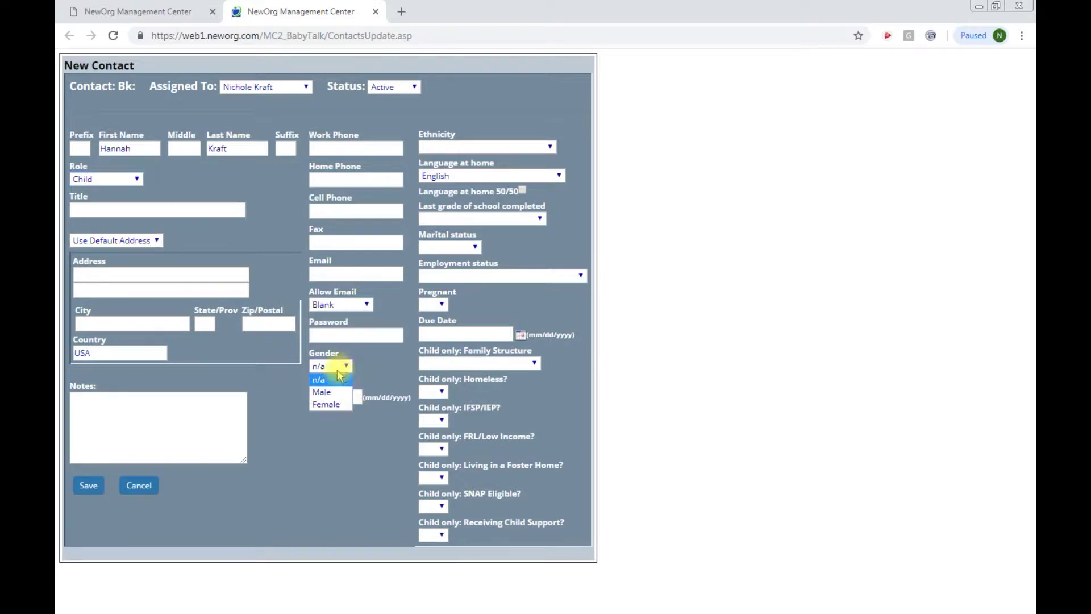
click(331, 404)
click(332, 396)
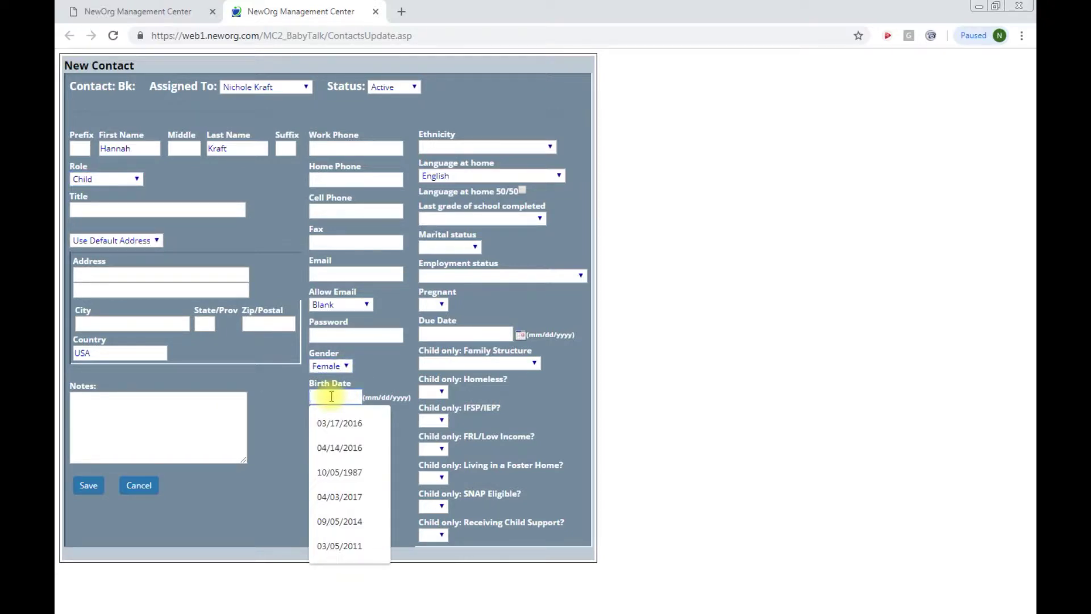
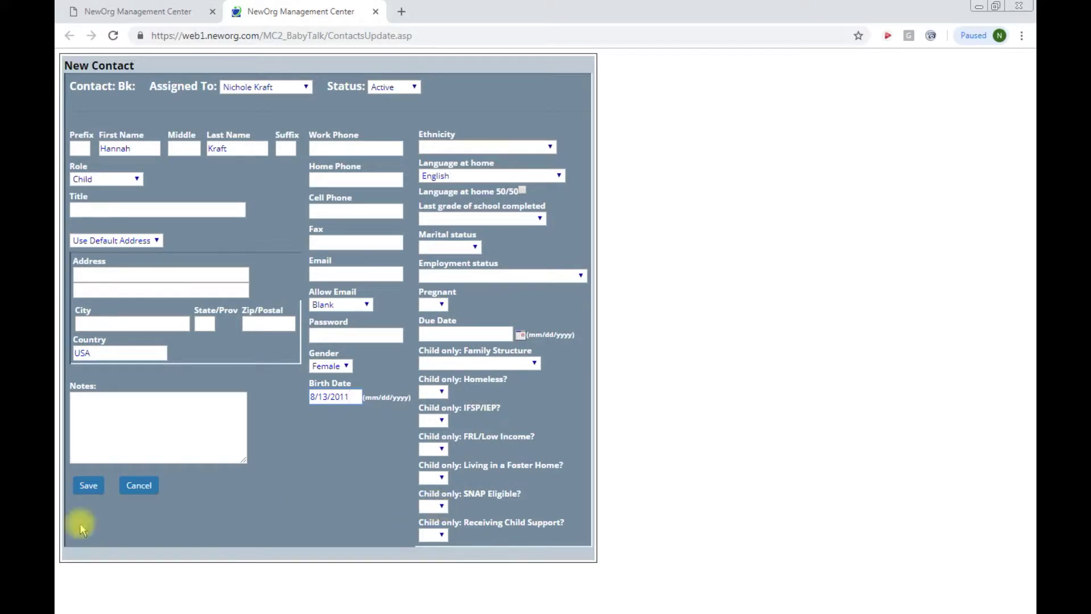
click(88, 488)
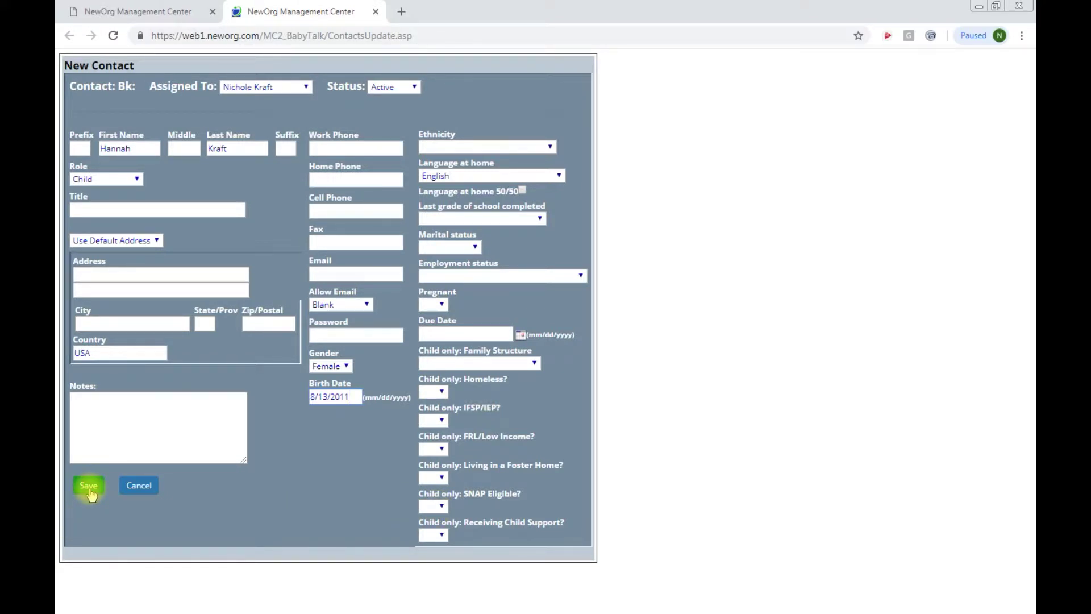
click(90, 493)
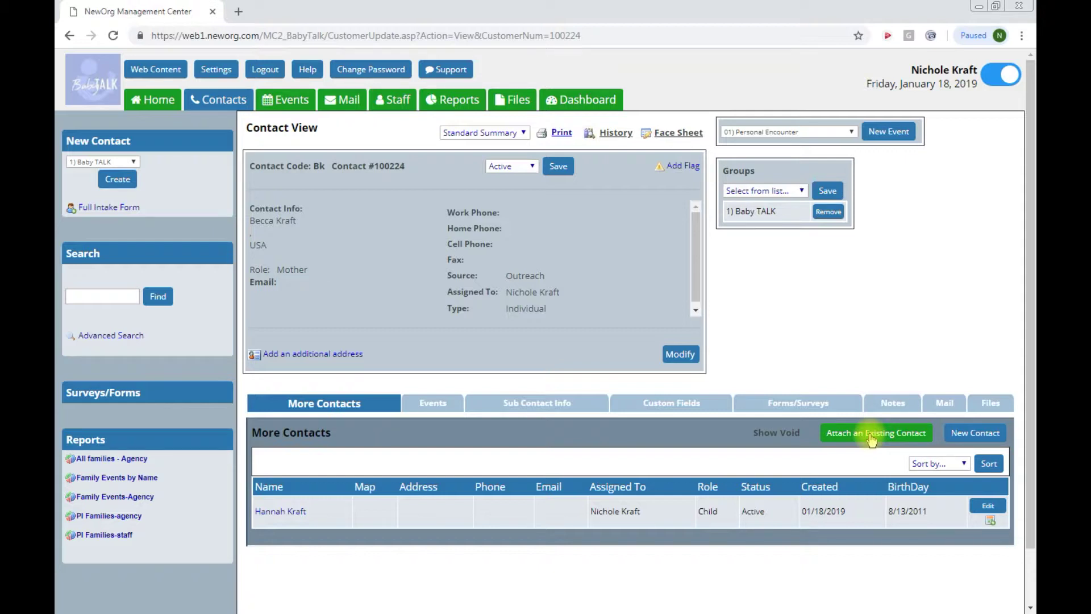
Step: Start a new related contact for the family from the Contact View
click(976, 434)
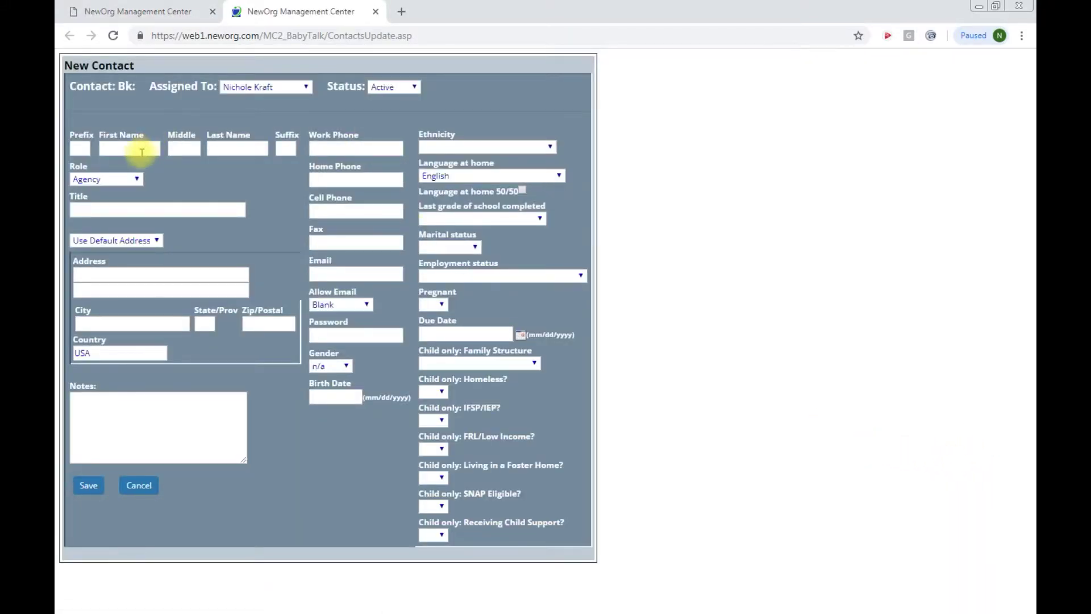
Step: Save a Child contact with placeholder first name 'Baby' and the family surname
click(142, 151)
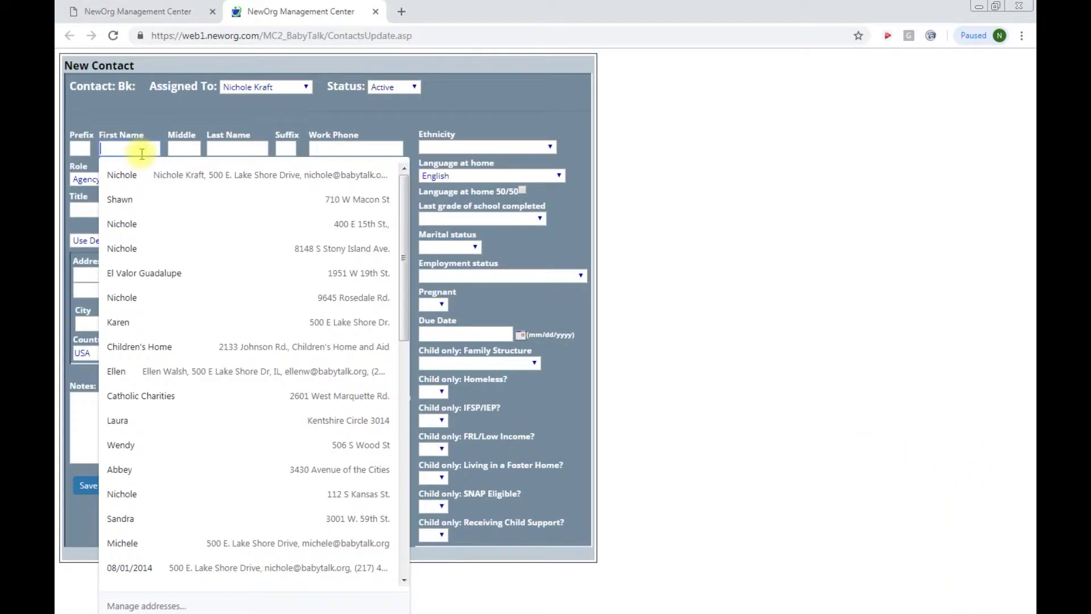
text(Baby)
key(Tab)
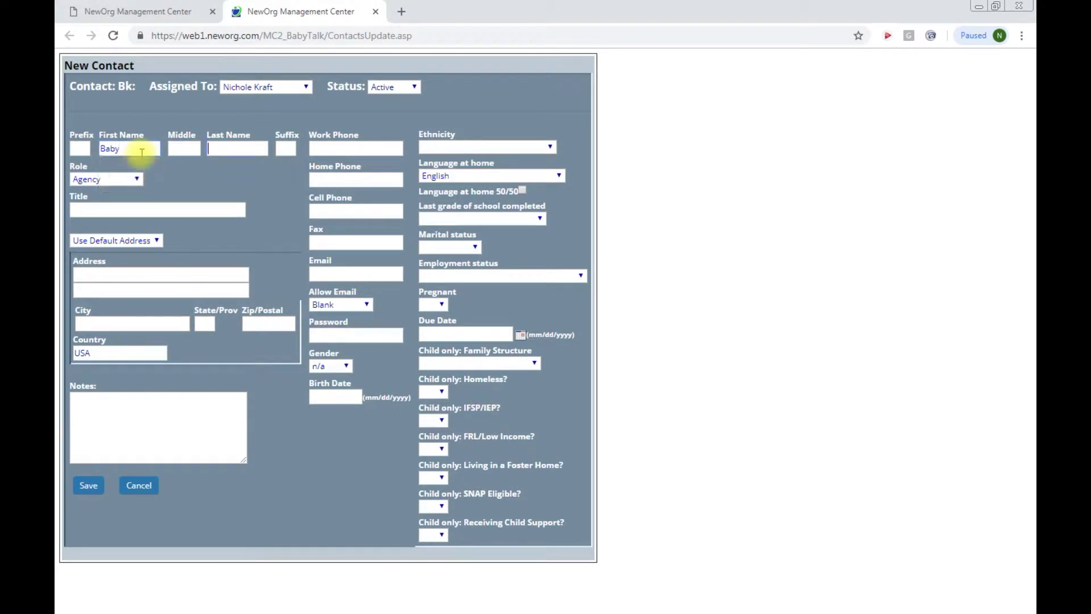
text(Kraft)
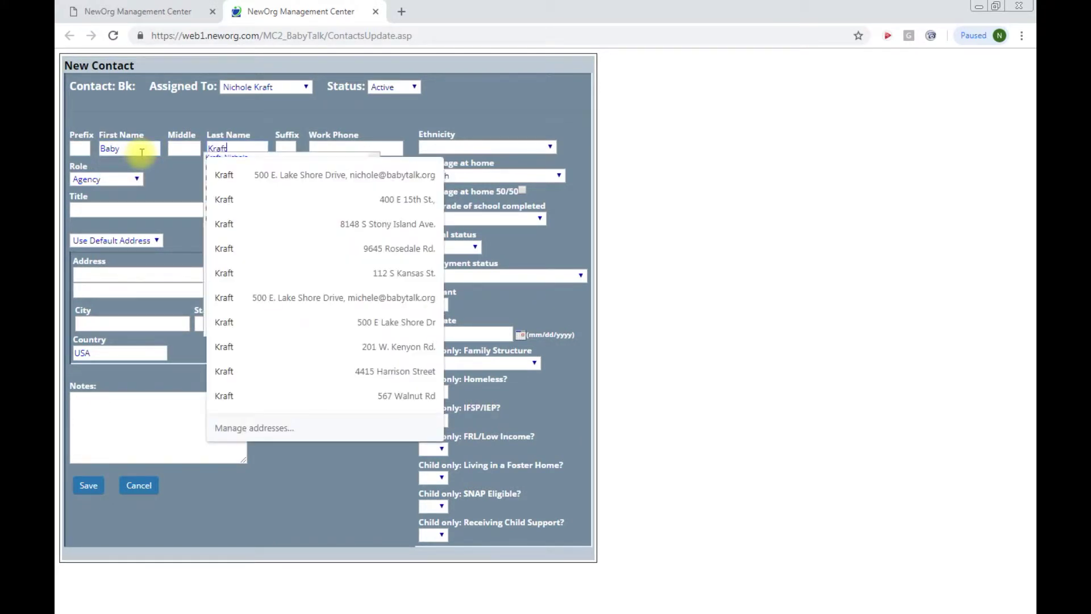
click(120, 180)
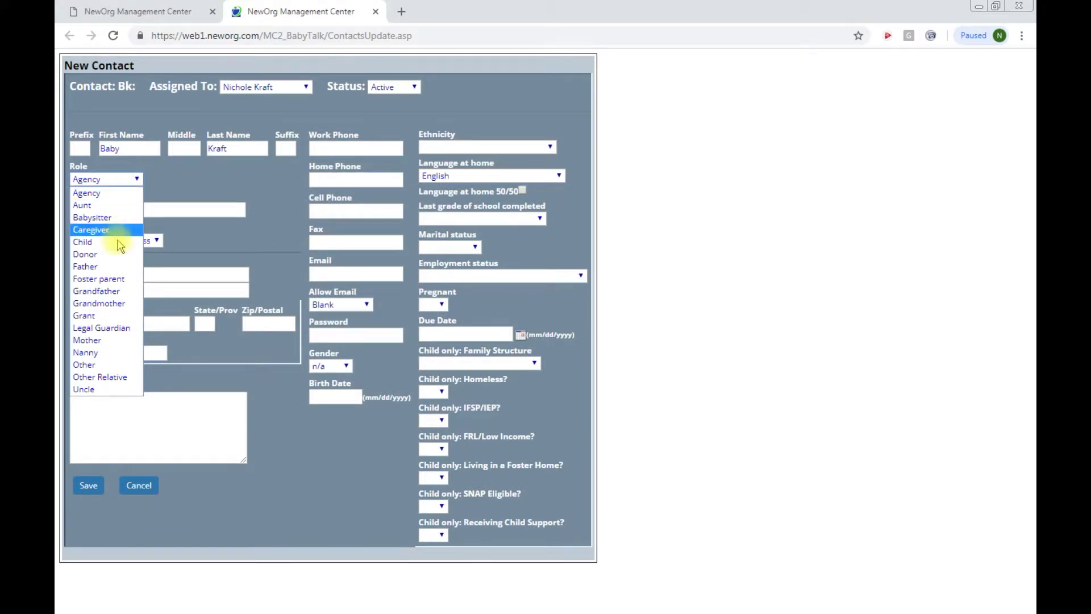
click(108, 243)
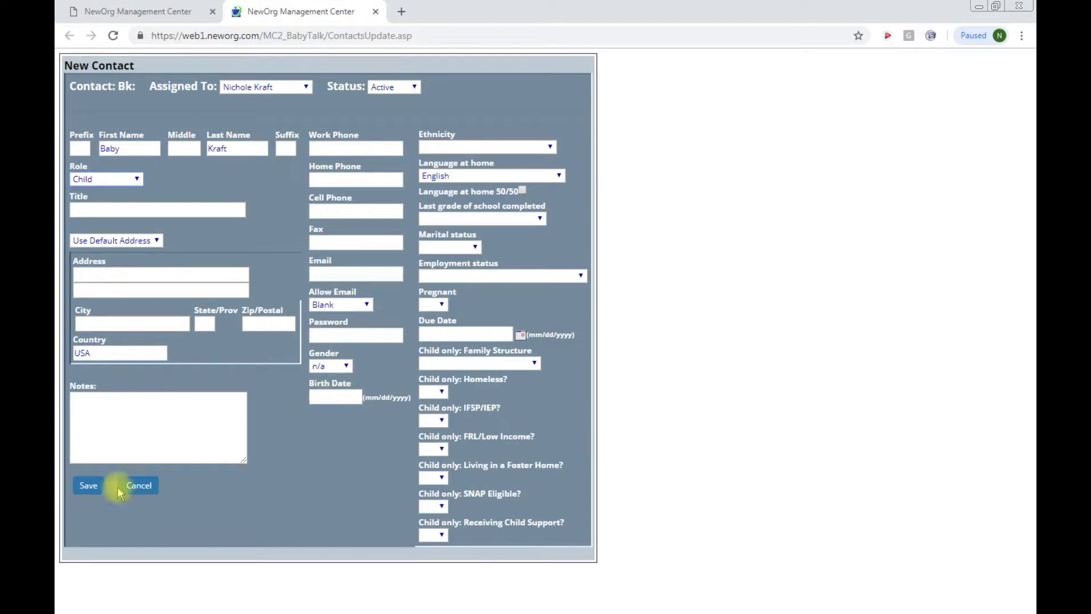
click(88, 485)
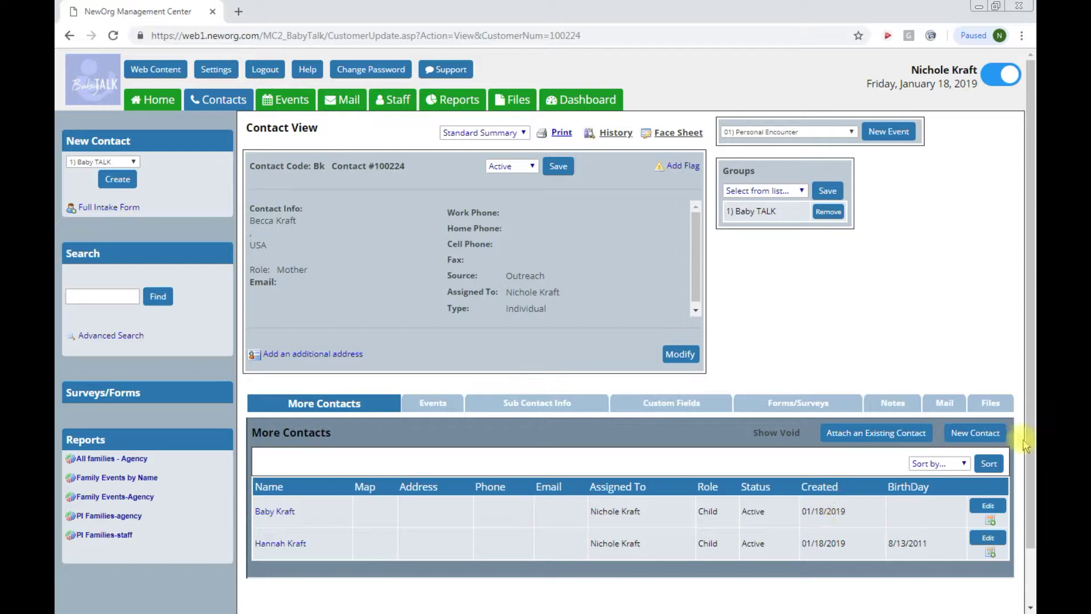
click(981, 507)
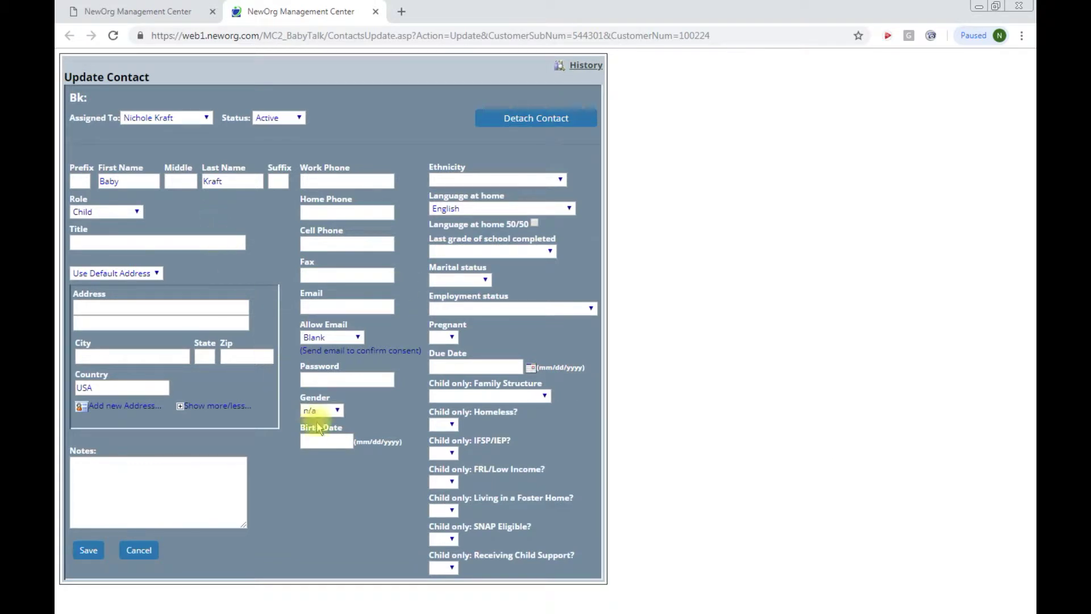
click(88, 550)
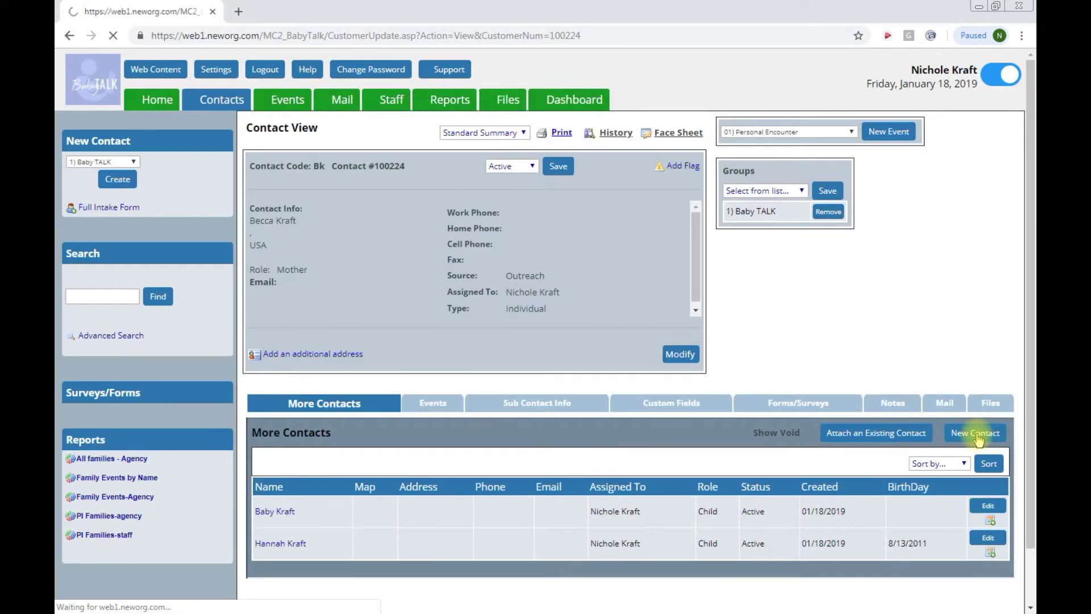
Step: Create the father's contact with his first and last name and the Father role, and save
click(975, 367)
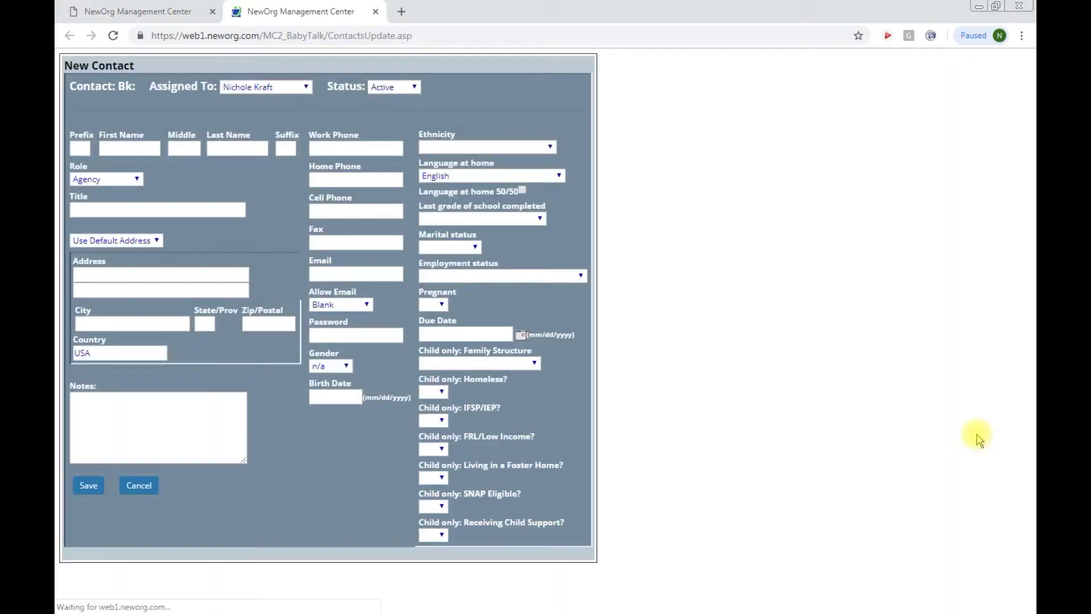
click(144, 150)
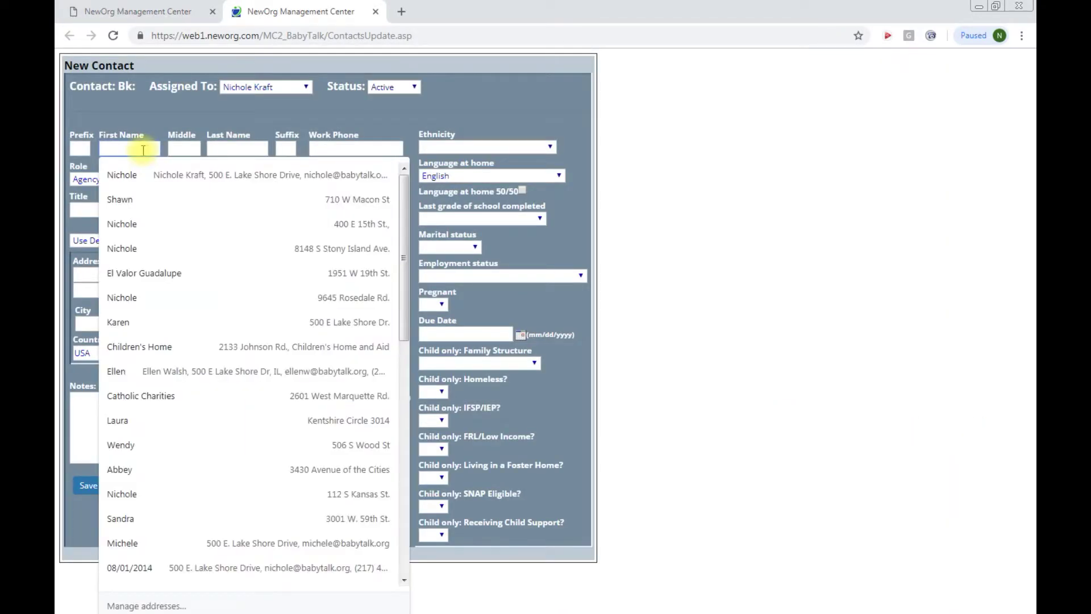
key(Tab)
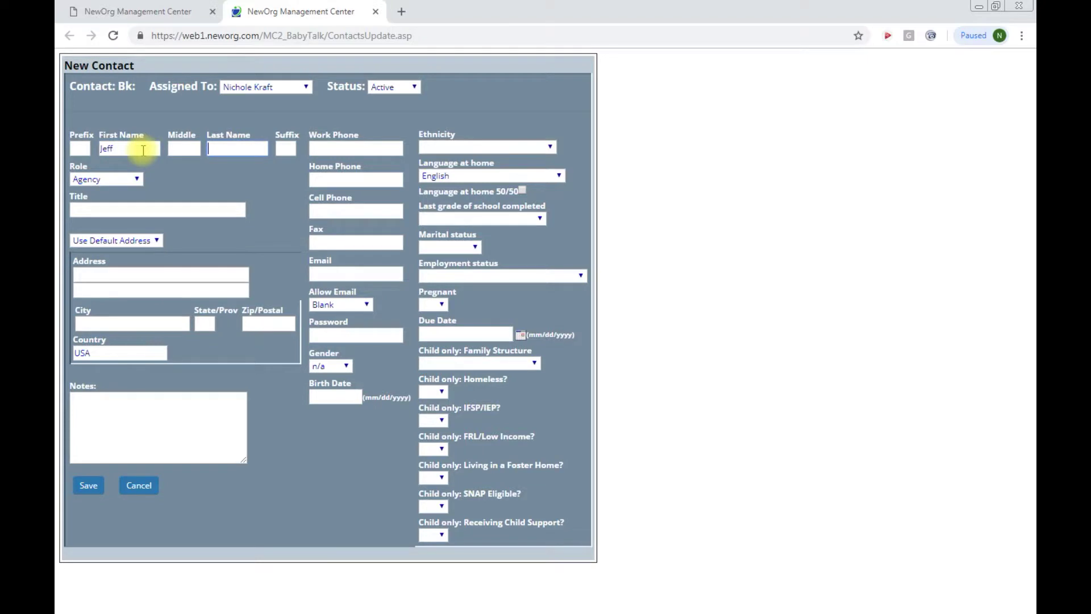
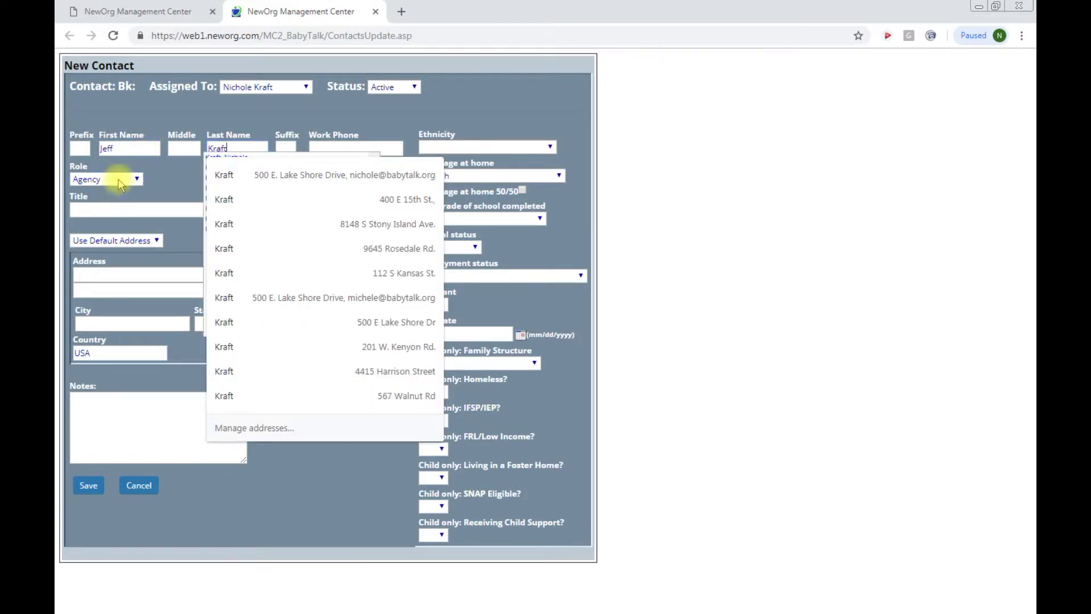
click(121, 181)
click(91, 255)
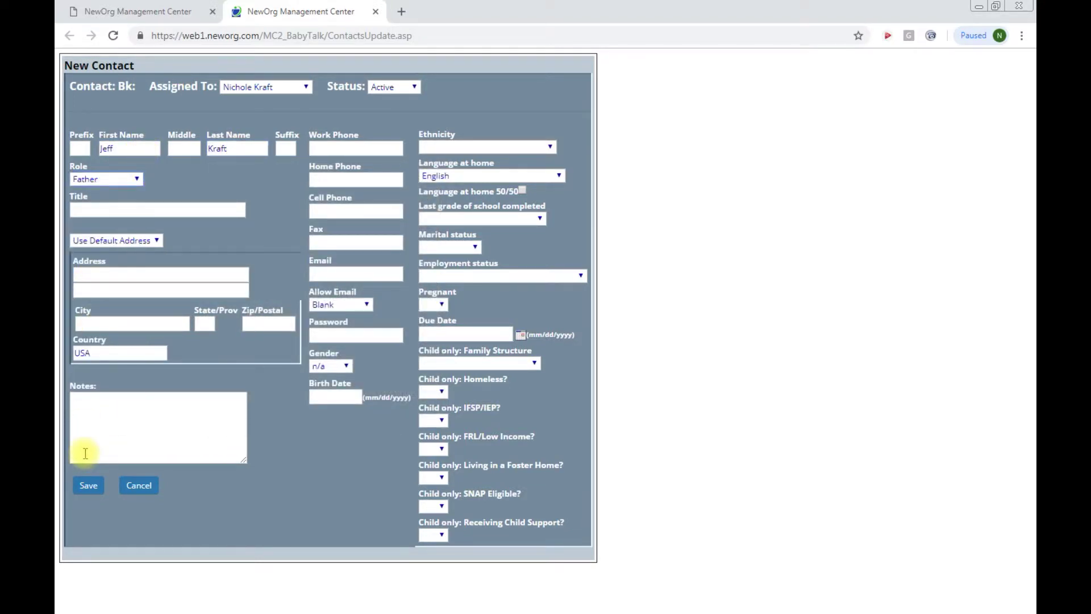
click(87, 484)
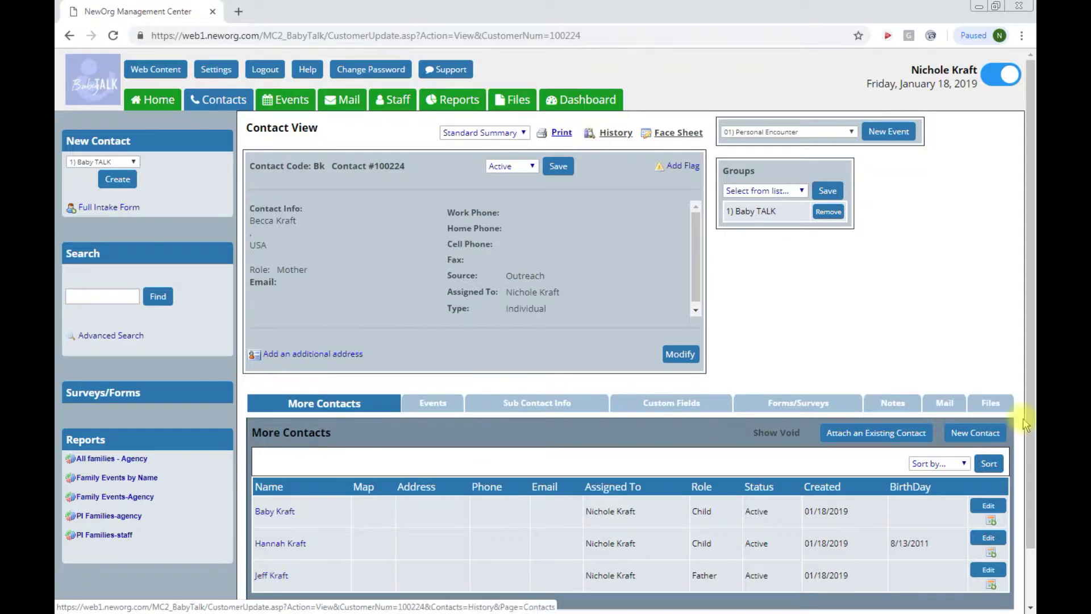
click(988, 434)
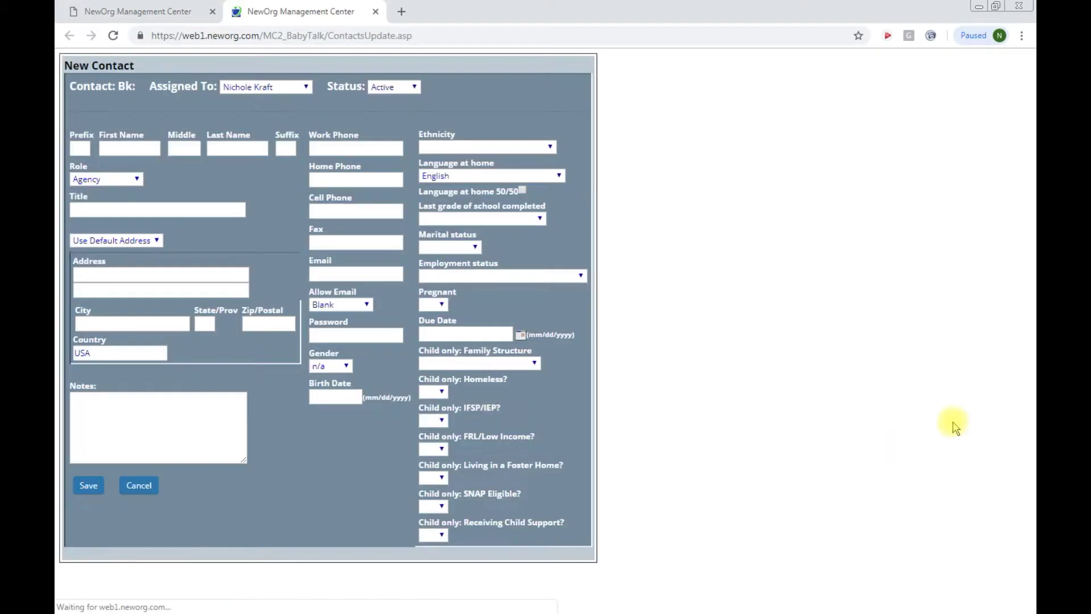
click(143, 149)
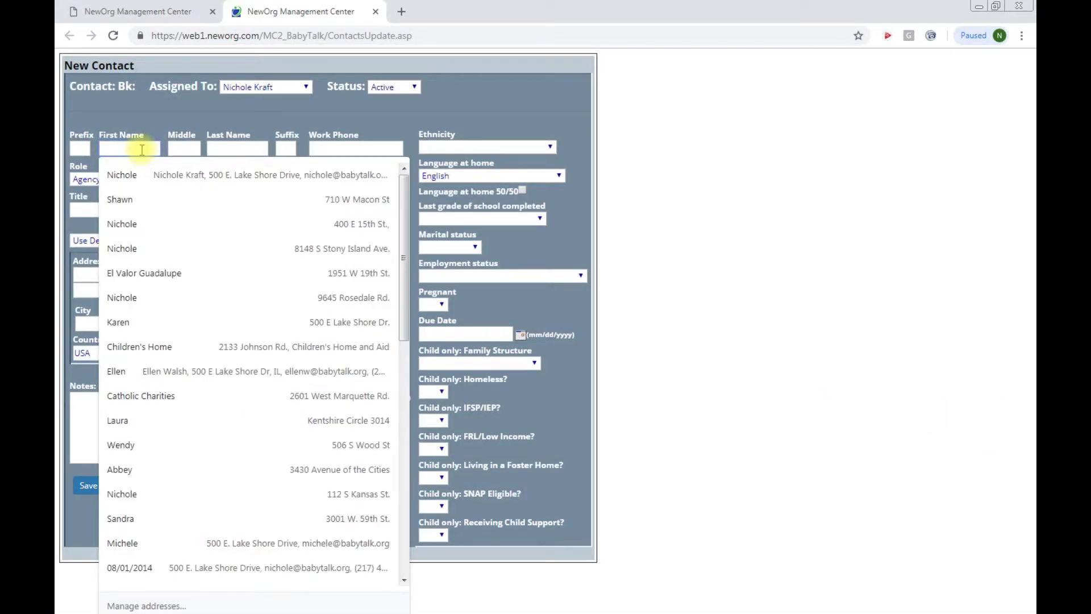
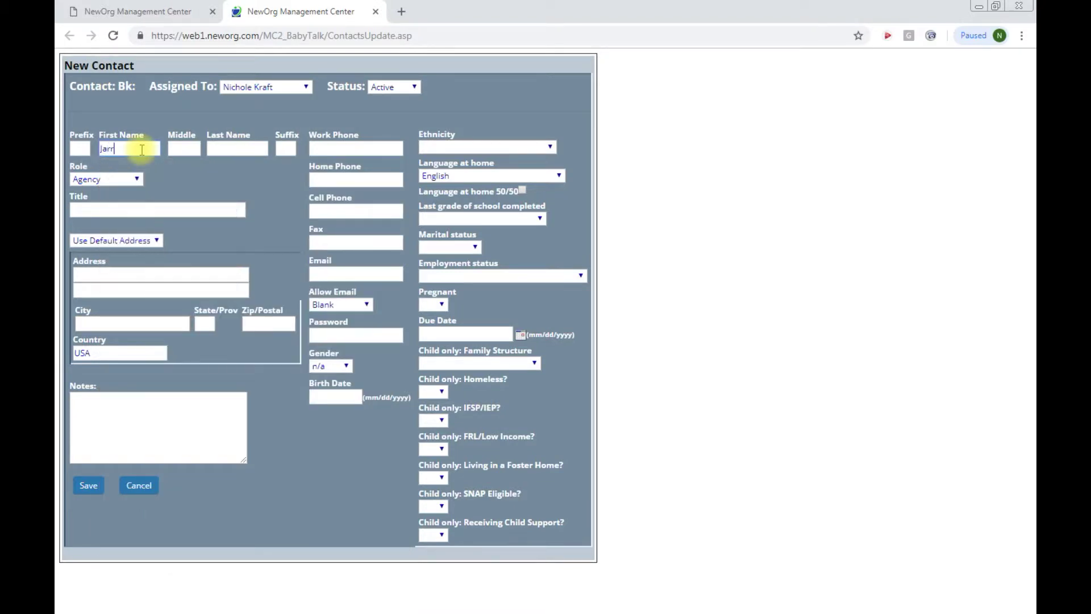
key(Tab)
key(Tab)
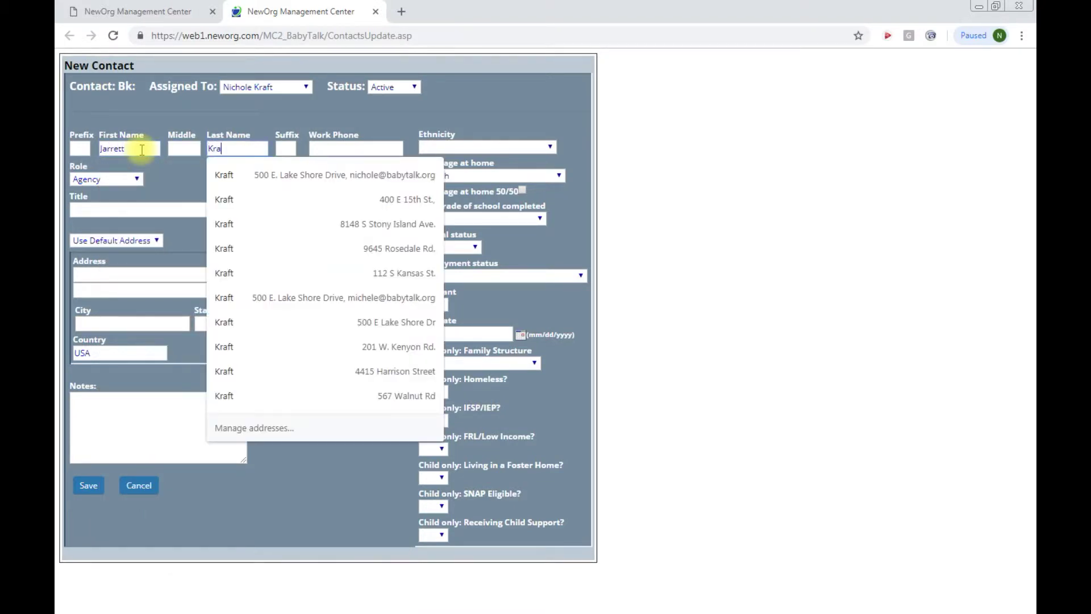
click(106, 179)
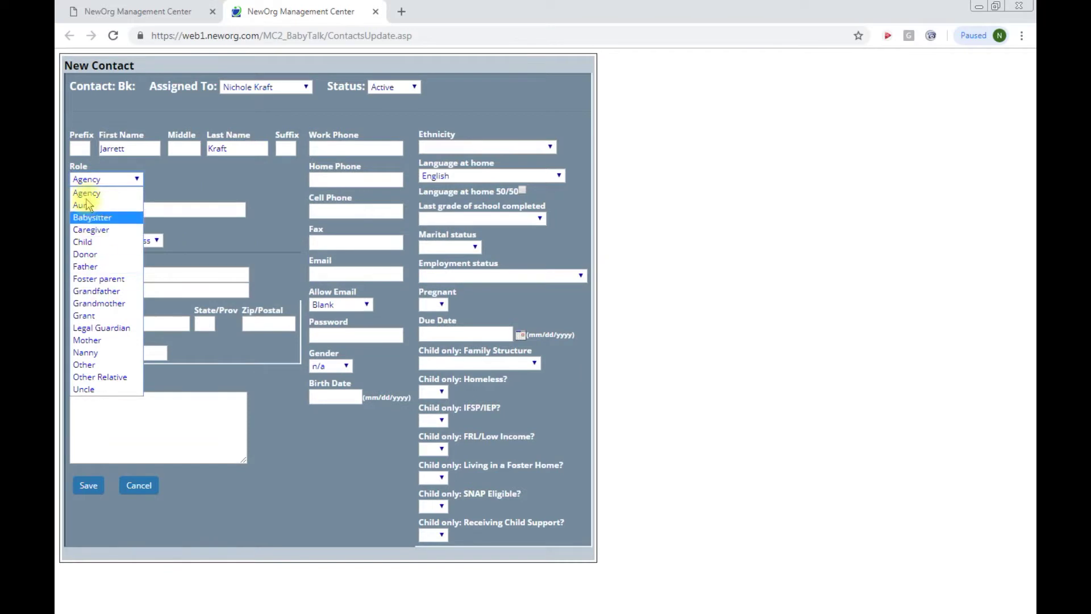
click(90, 241)
click(347, 394)
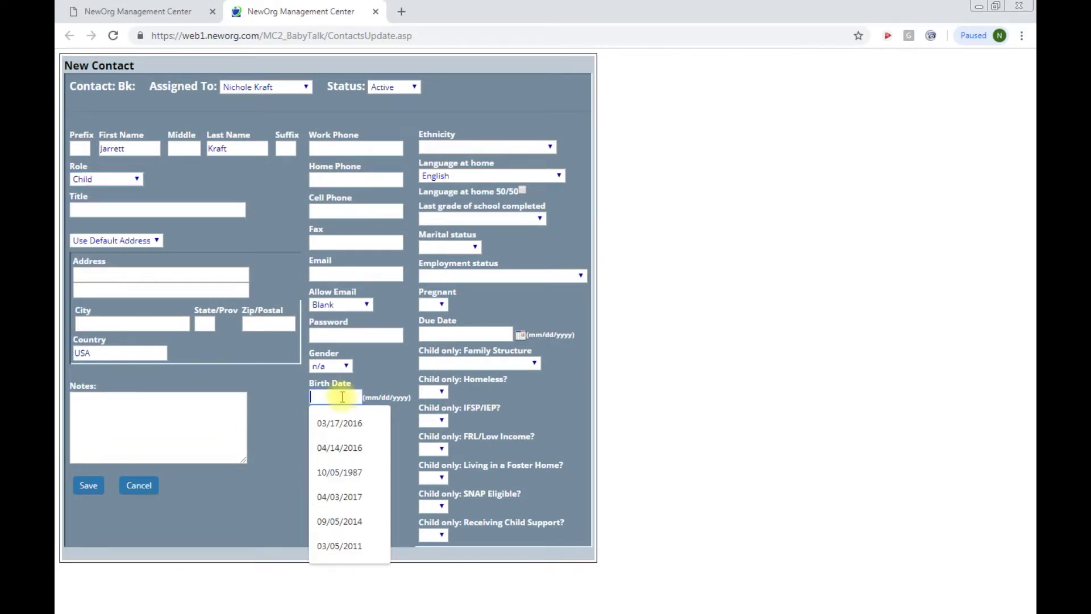
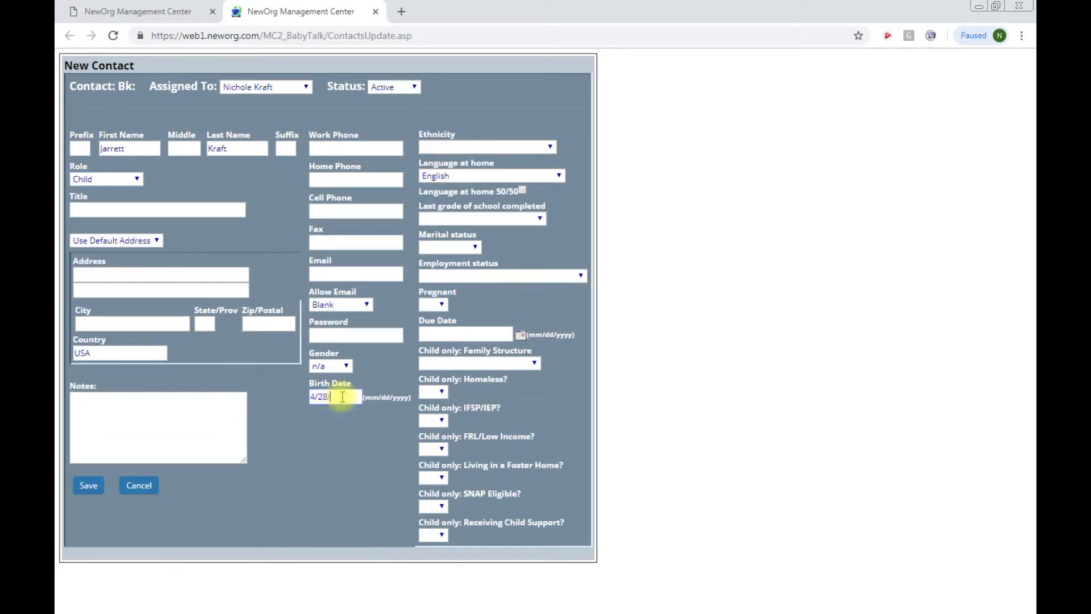
click(341, 365)
click(325, 380)
click(86, 487)
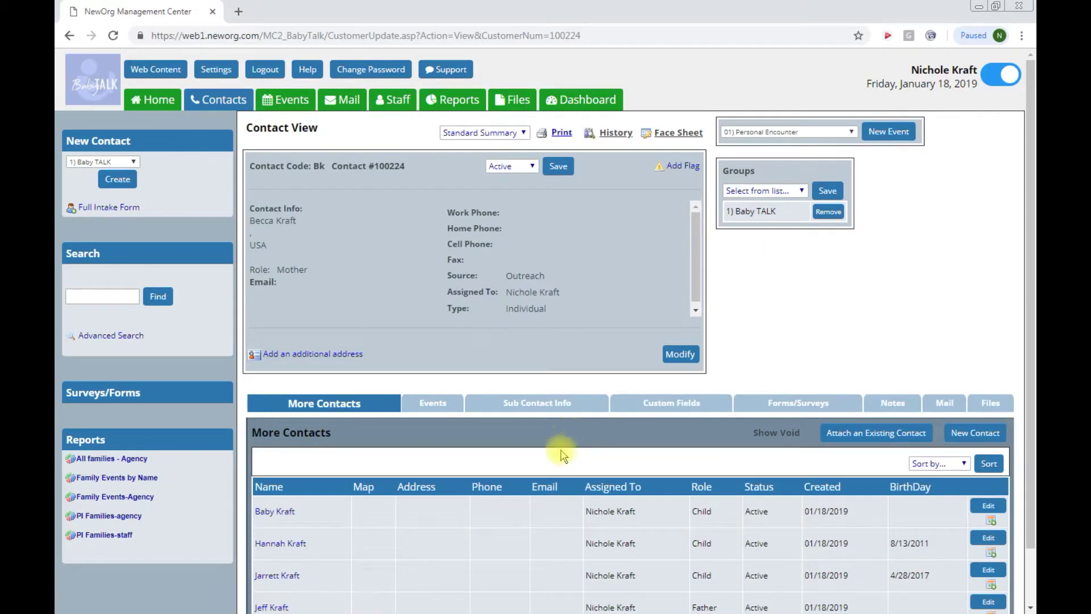
scroll(413, 431, down, 1)
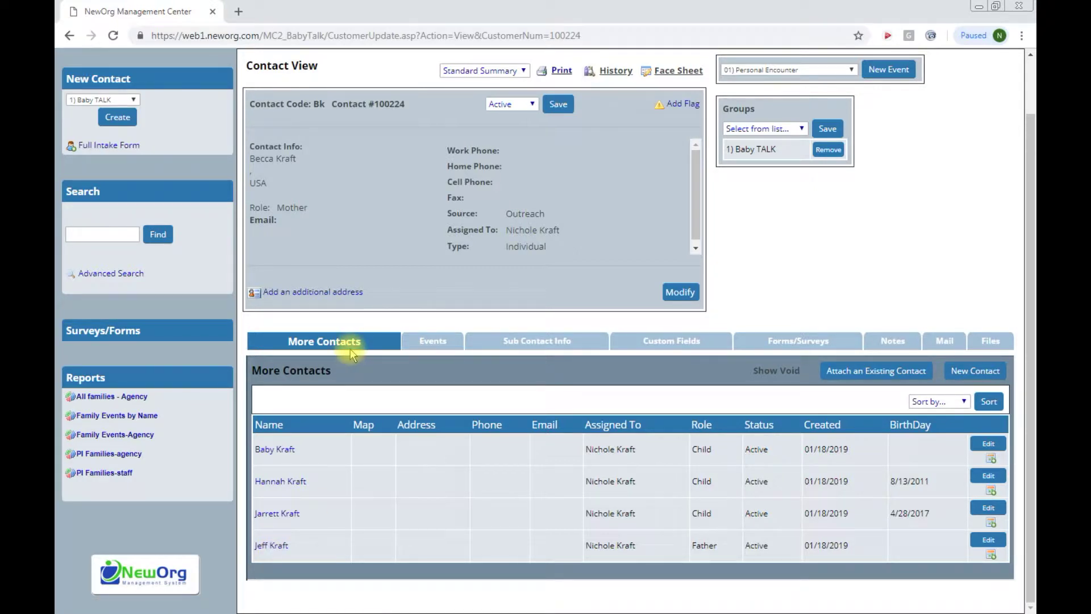
Step: Show the family's Sub Contact Info records
click(544, 345)
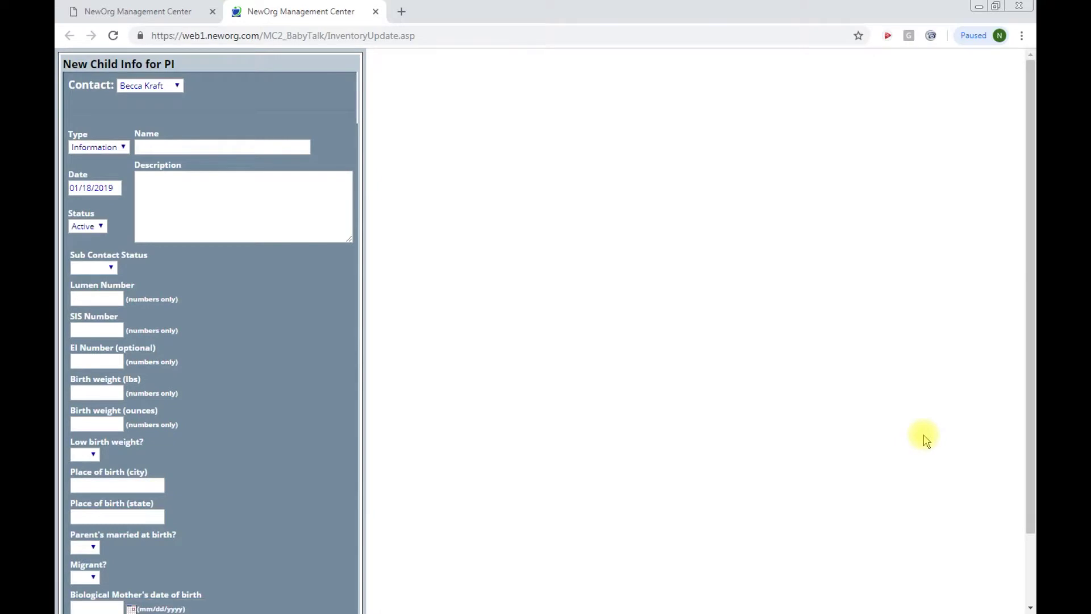
Step: Attach the Child Info for PI form to the baby, set status Active, and save
click(178, 87)
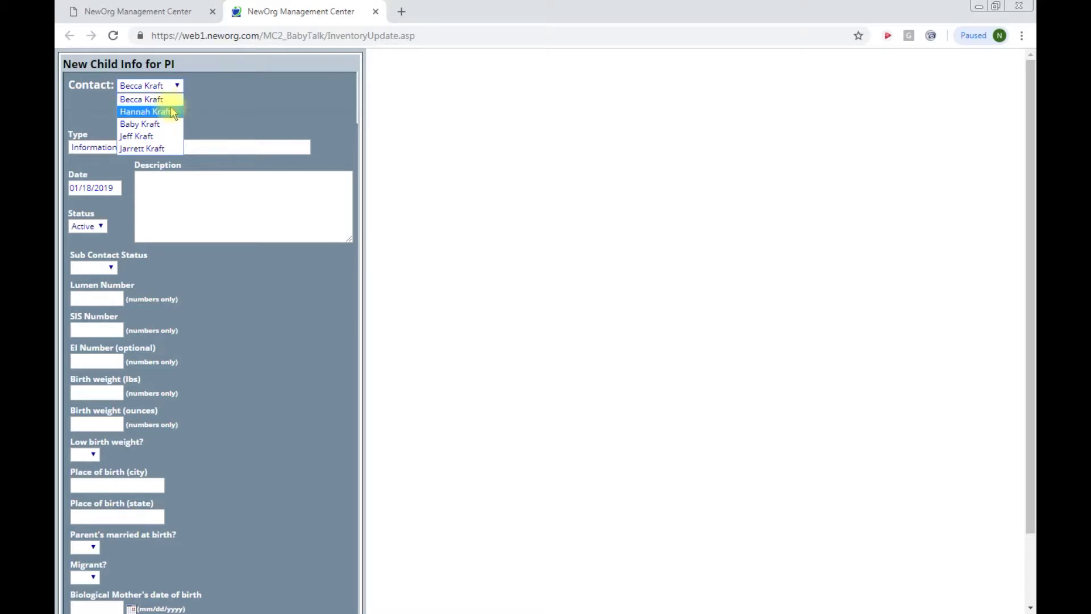
click(145, 124)
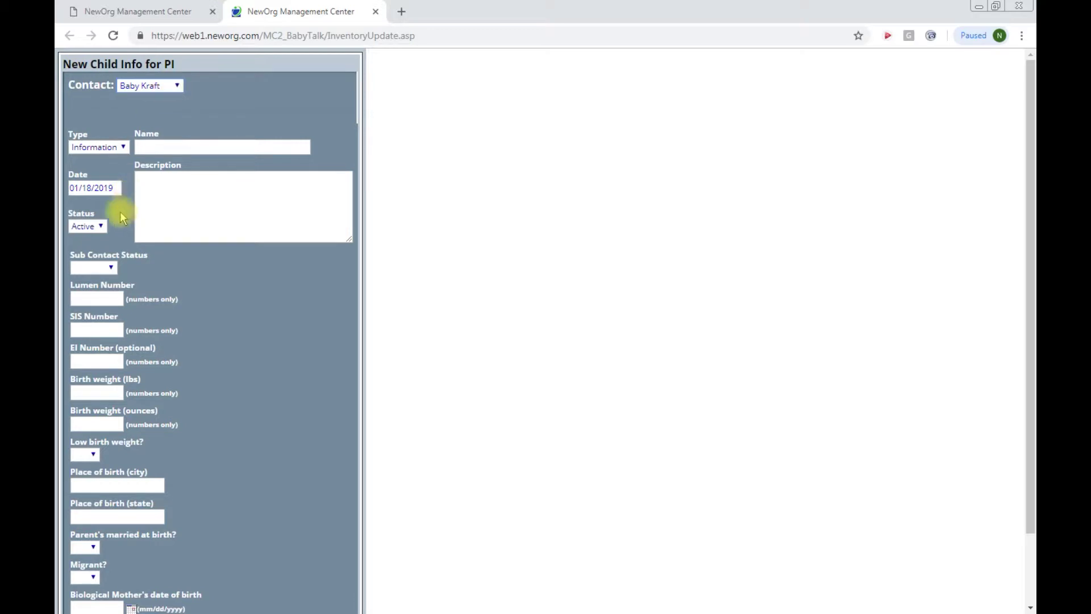
click(111, 269)
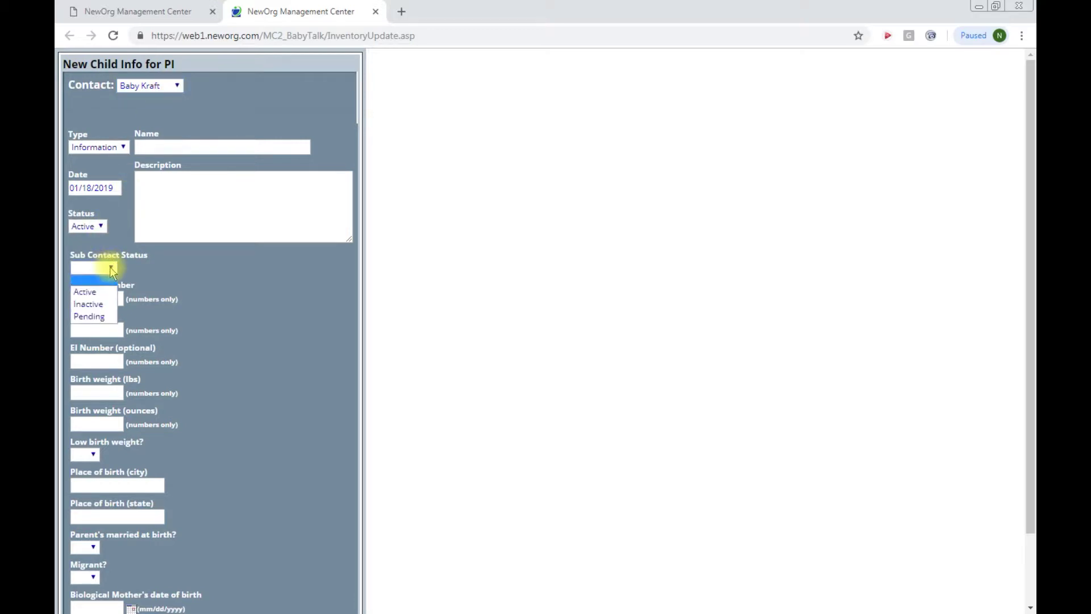
click(85, 292)
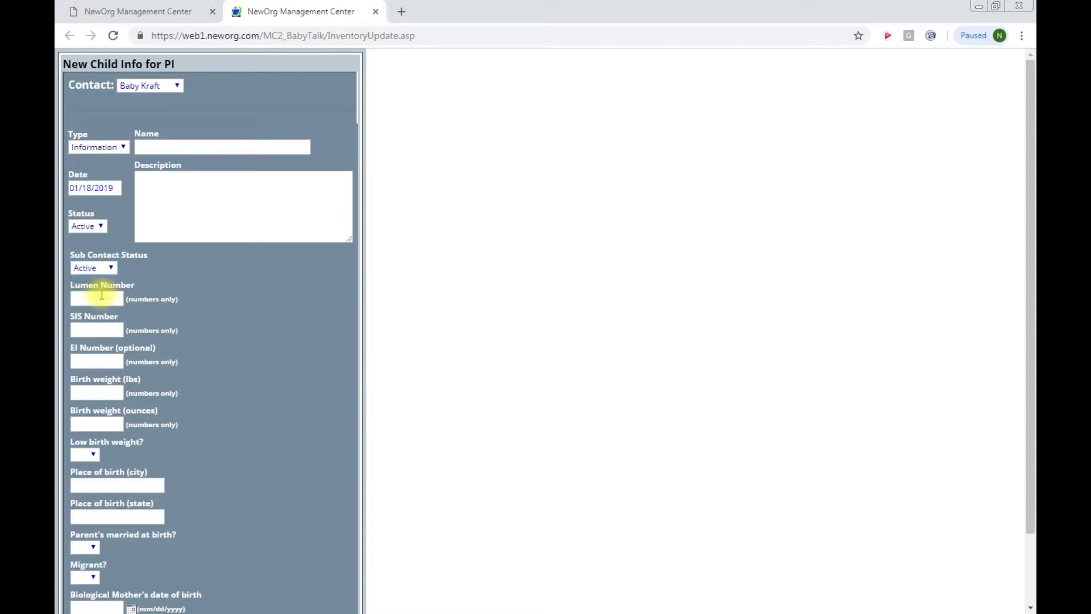
scroll(136, 486, down, 2)
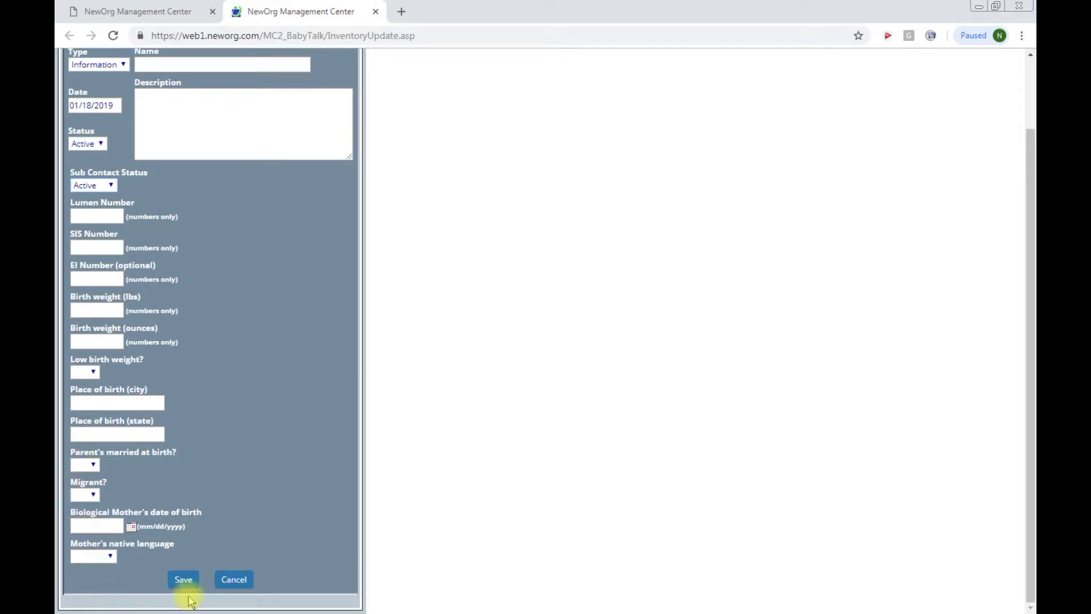
click(183, 580)
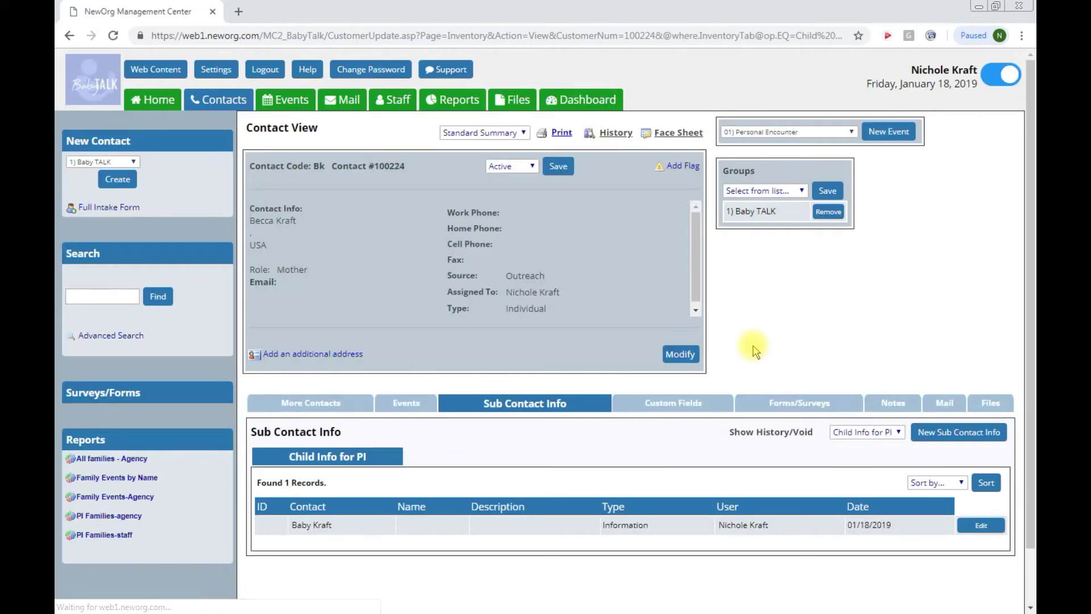
Step: Create a second Child Info for PI record for the toddler son with Active status and save
click(966, 433)
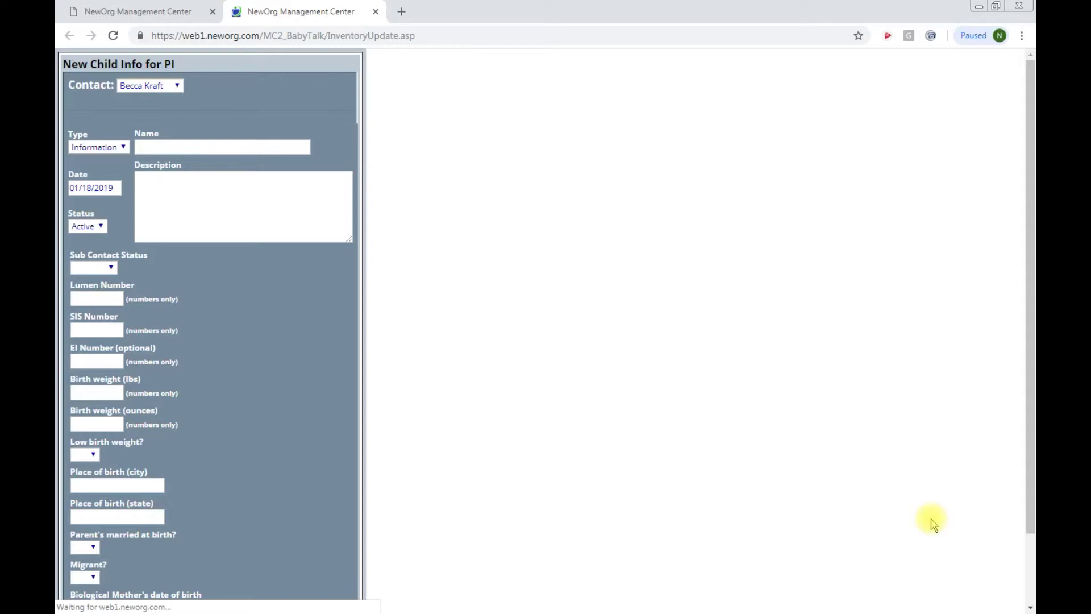
click(173, 86)
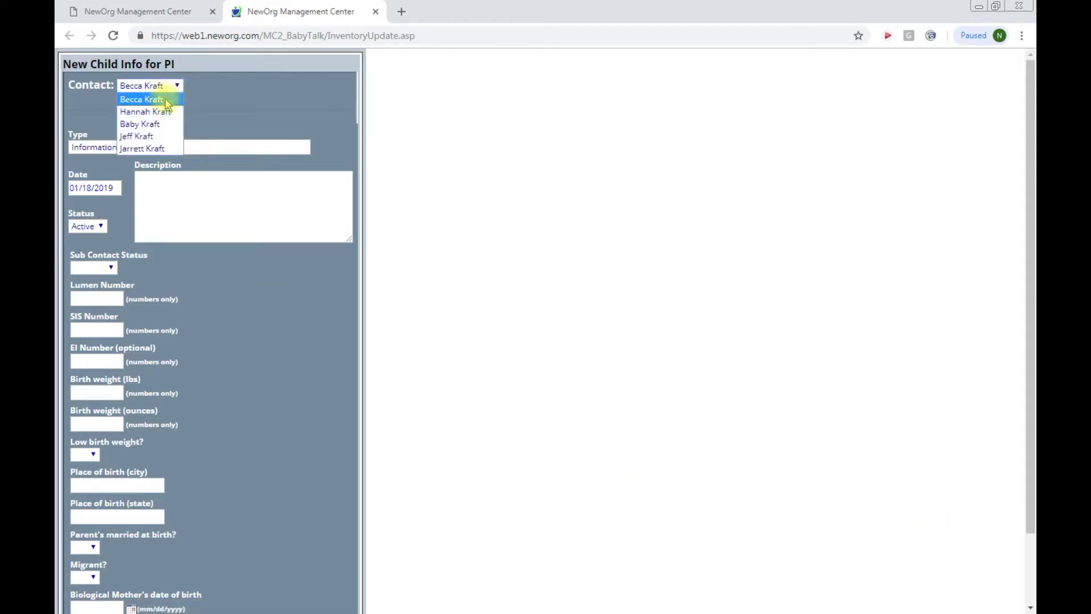
click(149, 148)
click(109, 271)
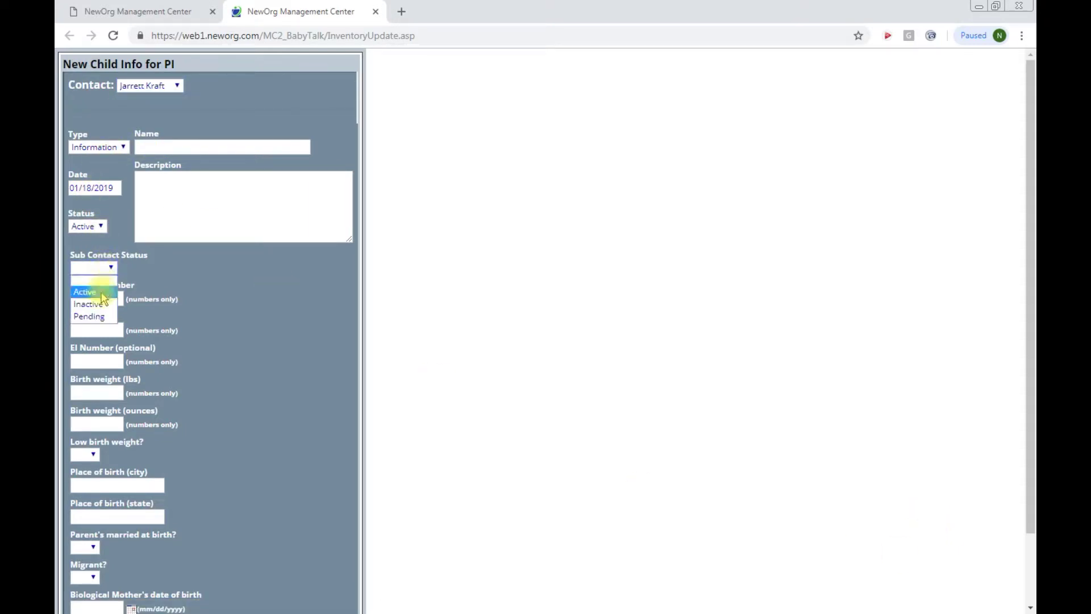
click(99, 283)
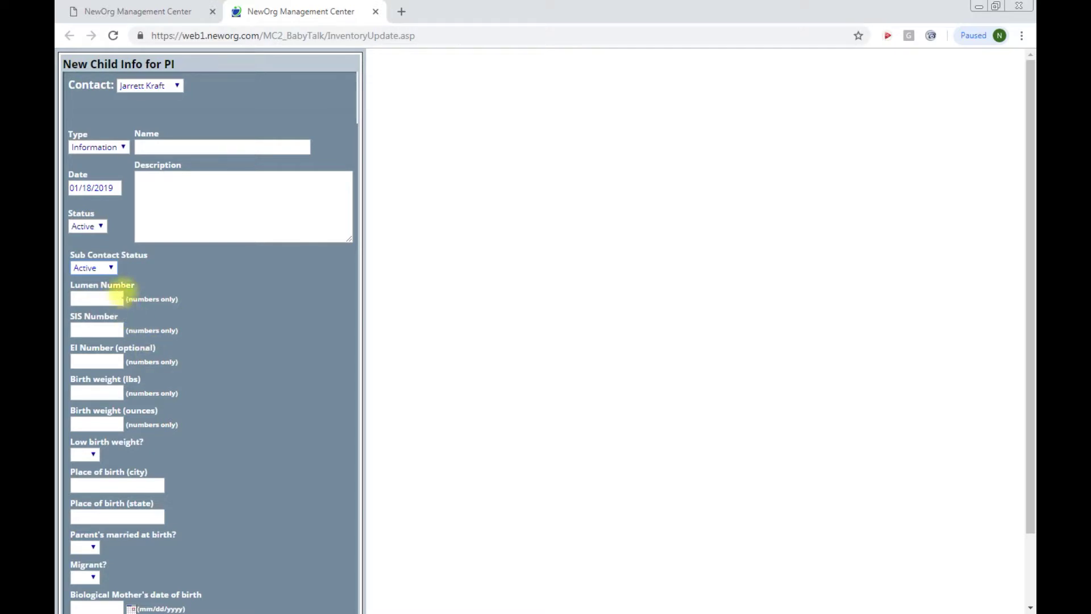
scroll(112, 287, down, 2)
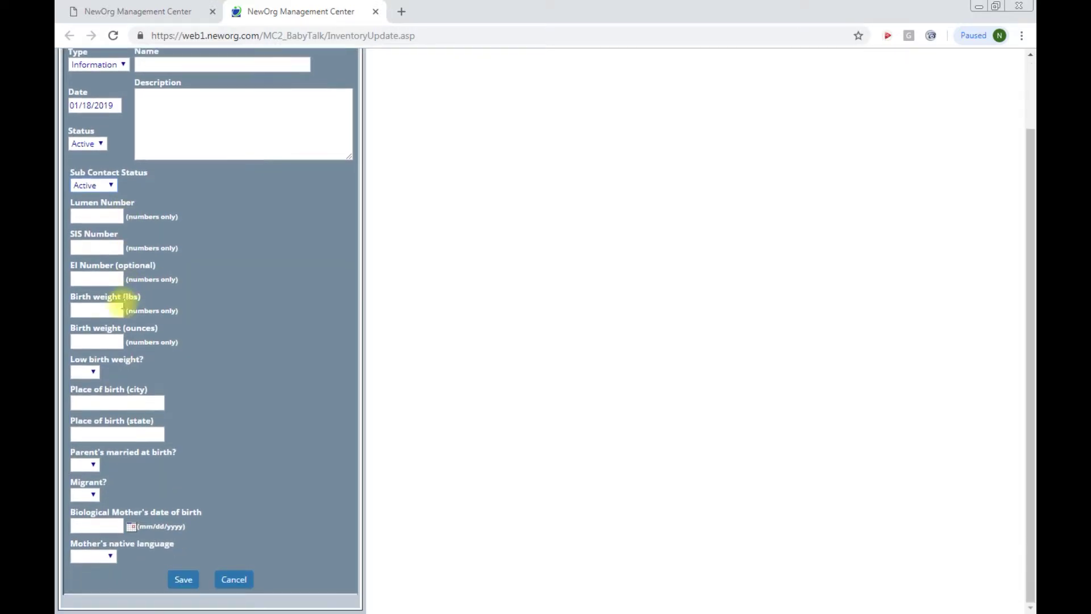
click(183, 579)
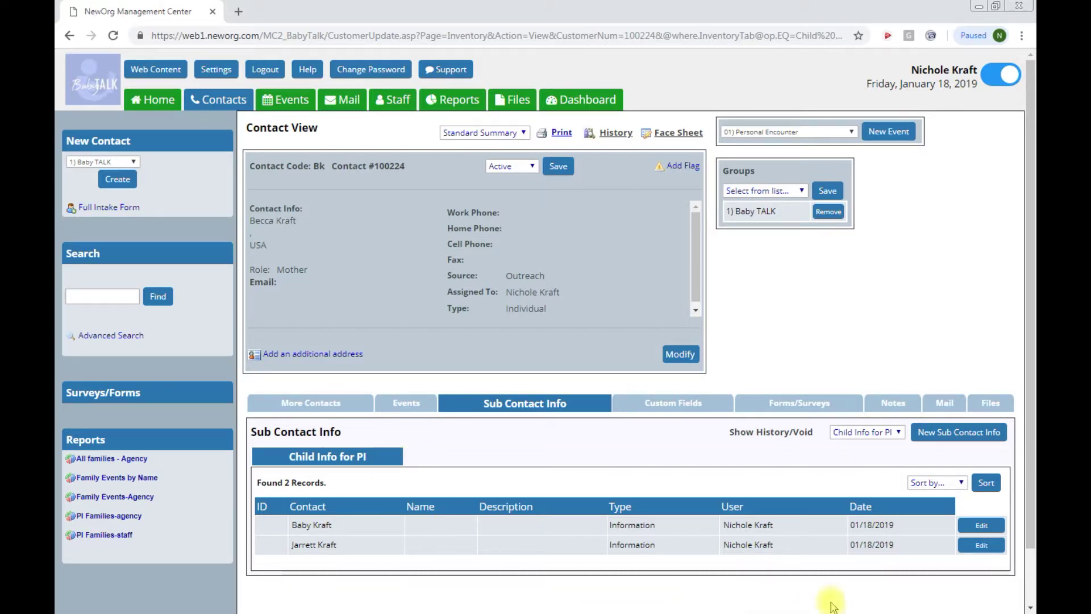
click(981, 545)
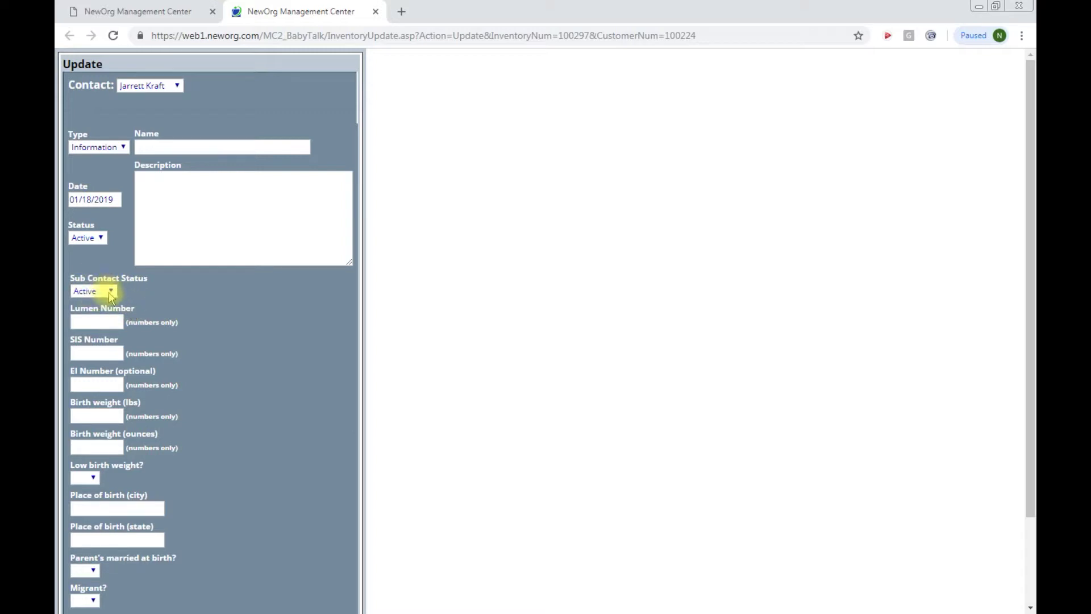
click(96, 291)
click(109, 295)
scroll(214, 353, down, 2)
click(182, 581)
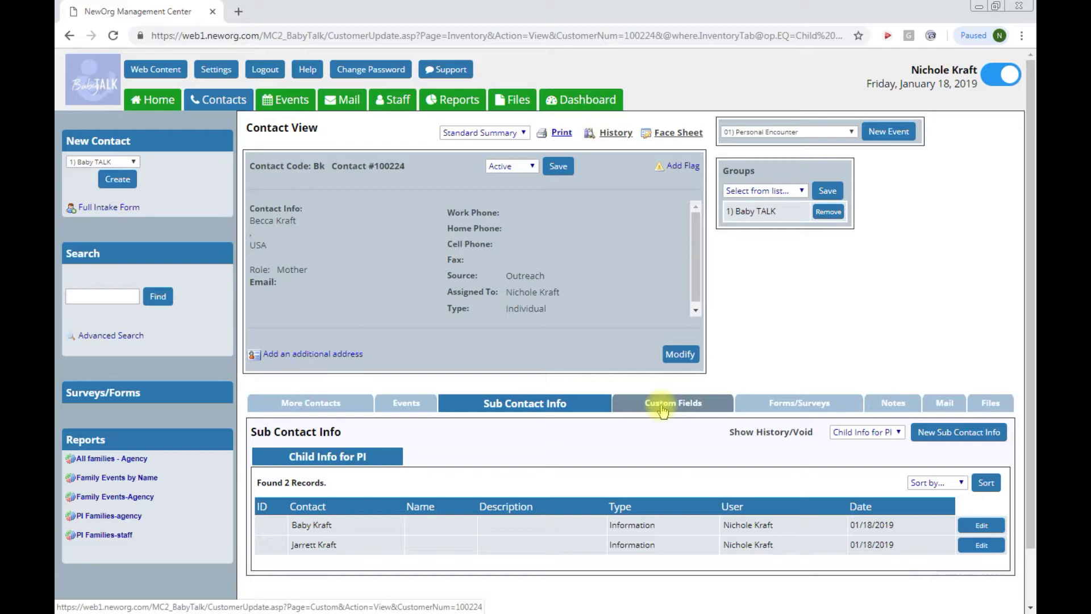
click(663, 410)
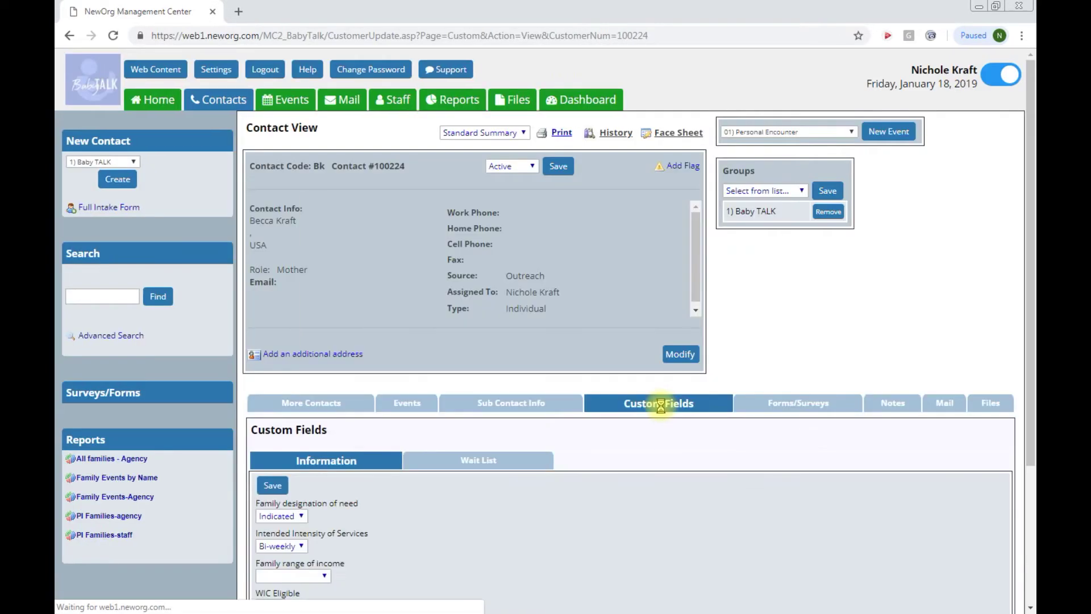
Step: Scroll through the Full Intake Form and expand its Information section
scroll(519, 511, down, 3)
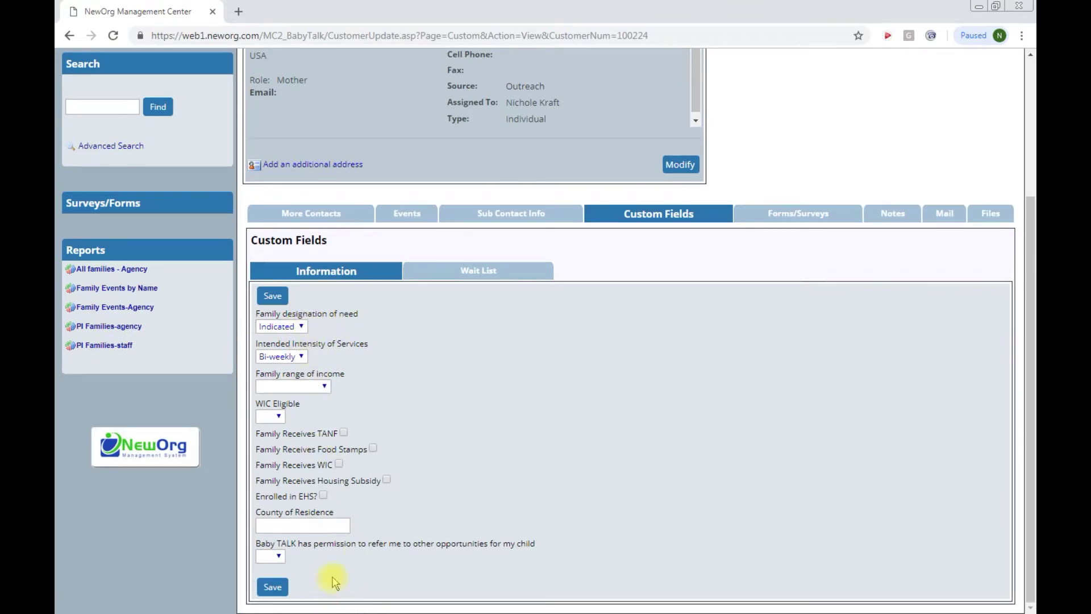
scroll(346, 572, up, 3)
scroll(347, 571, up, 1)
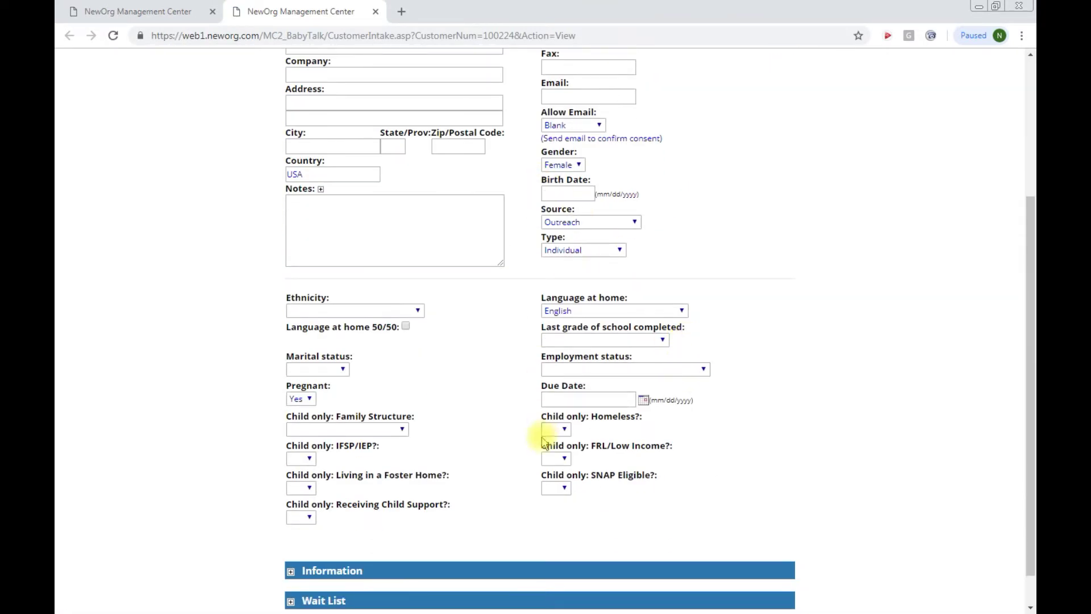
scroll(544, 442, down, 1)
click(291, 532)
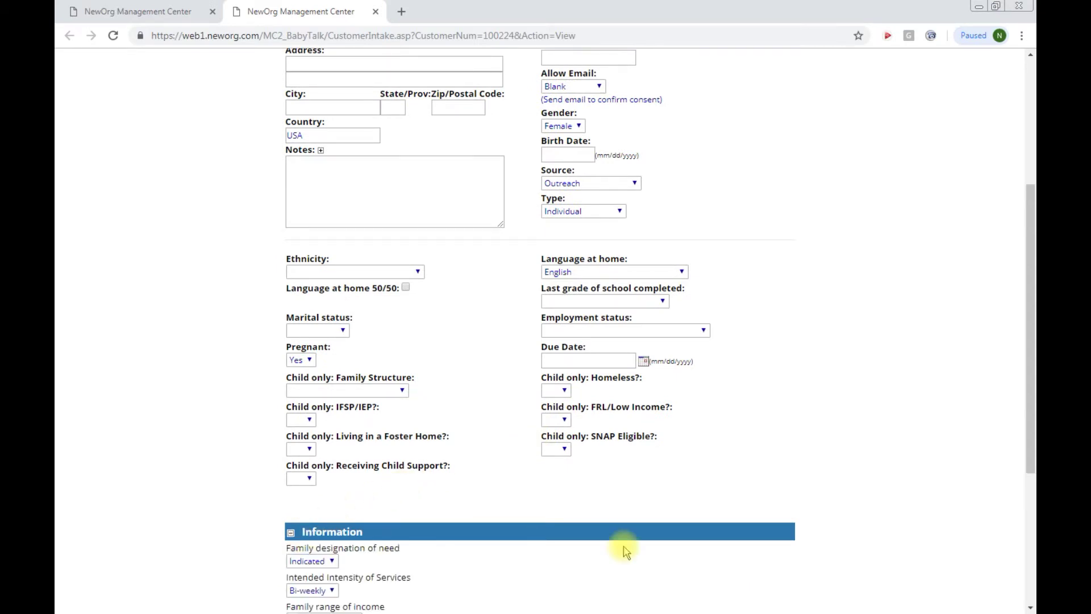
scroll(637, 528, down, 5)
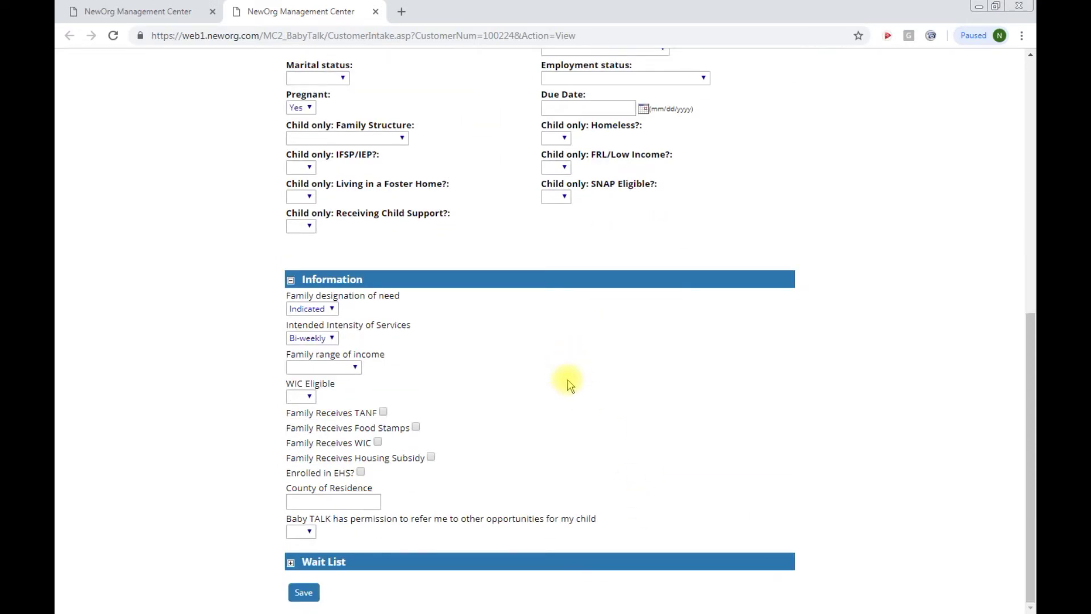
scroll(570, 385, up, 10)
Step: Return to the contact record, close the extra form window, and pick the baby in Forms/Surveys
click(206, 14)
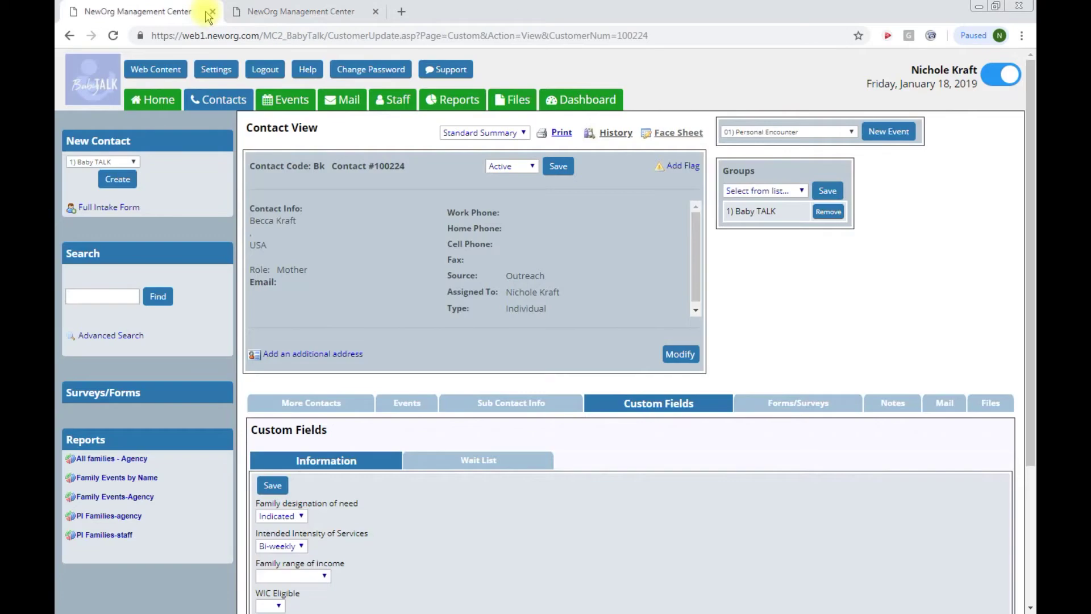
click(376, 11)
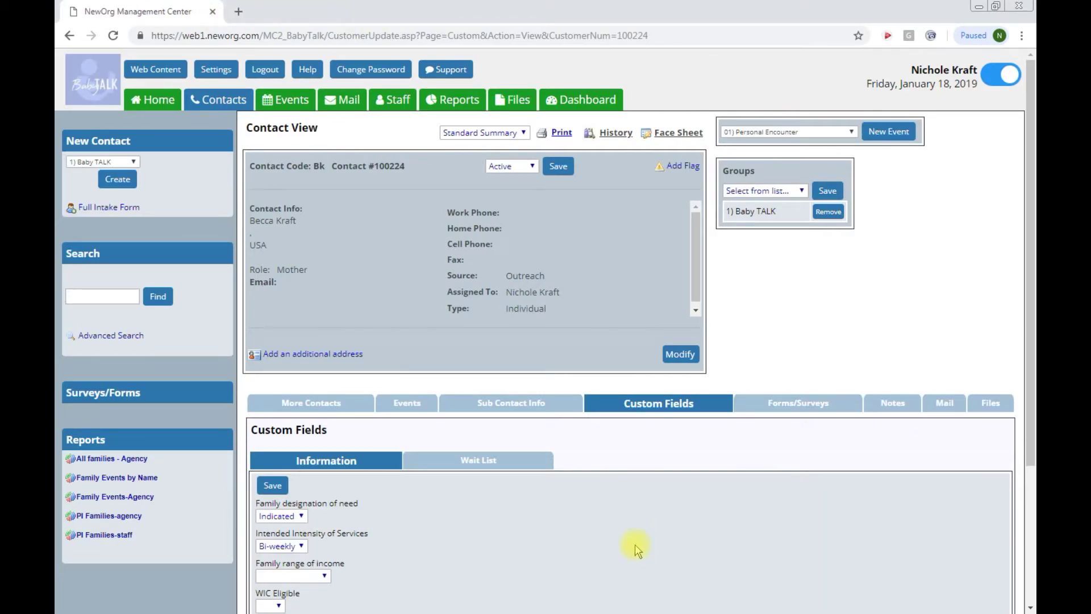
click(774, 404)
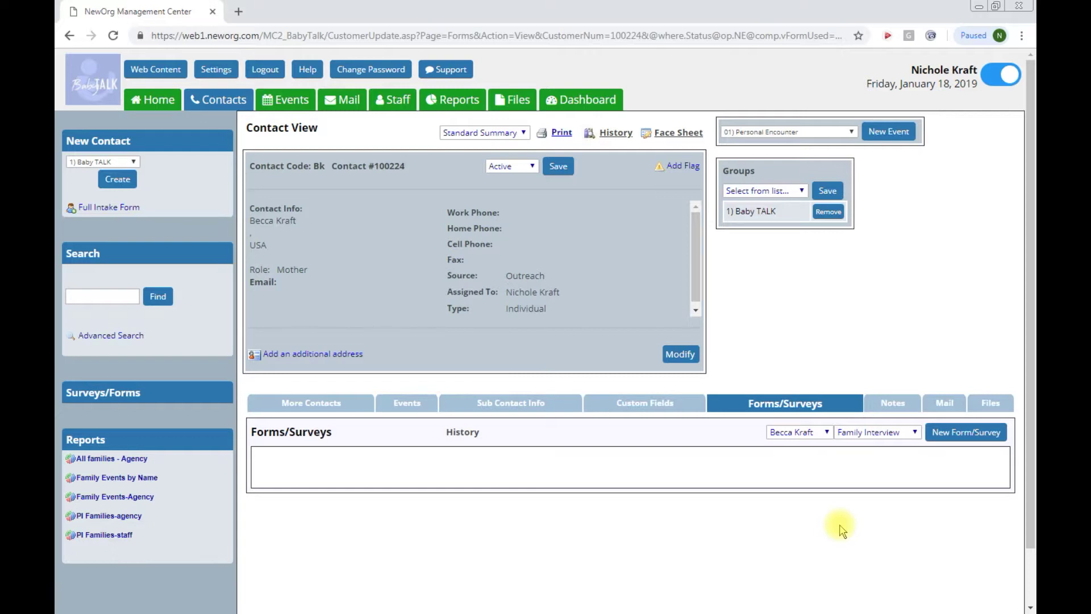
click(828, 433)
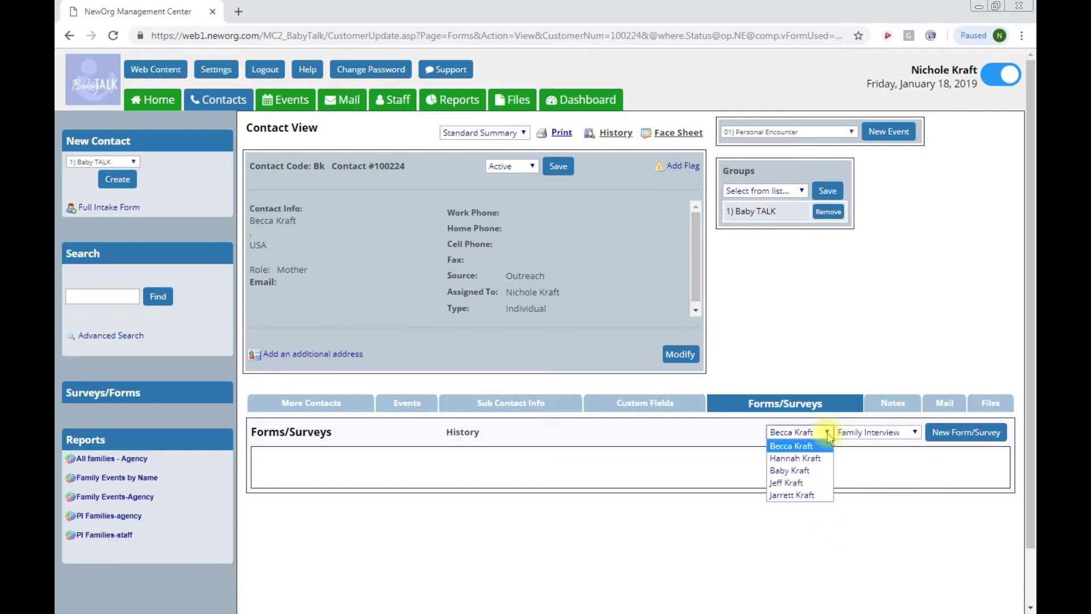
click(818, 472)
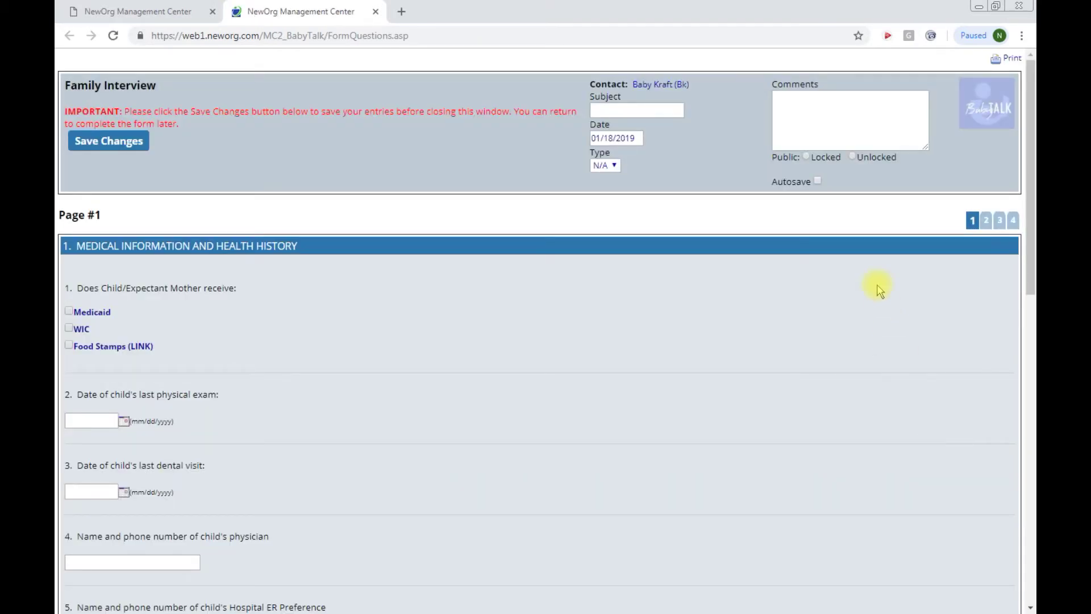
Step: Enable Autosave, review all four pages of the baby's interview, and save it blank
click(817, 181)
mouse_move(818, 185)
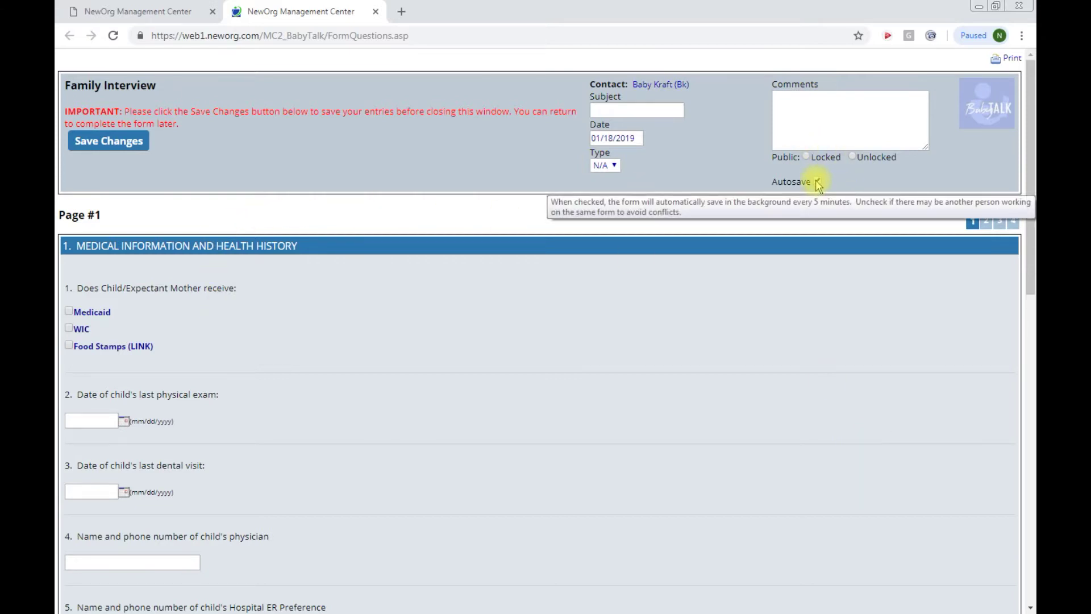
scroll(221, 358, down, 7)
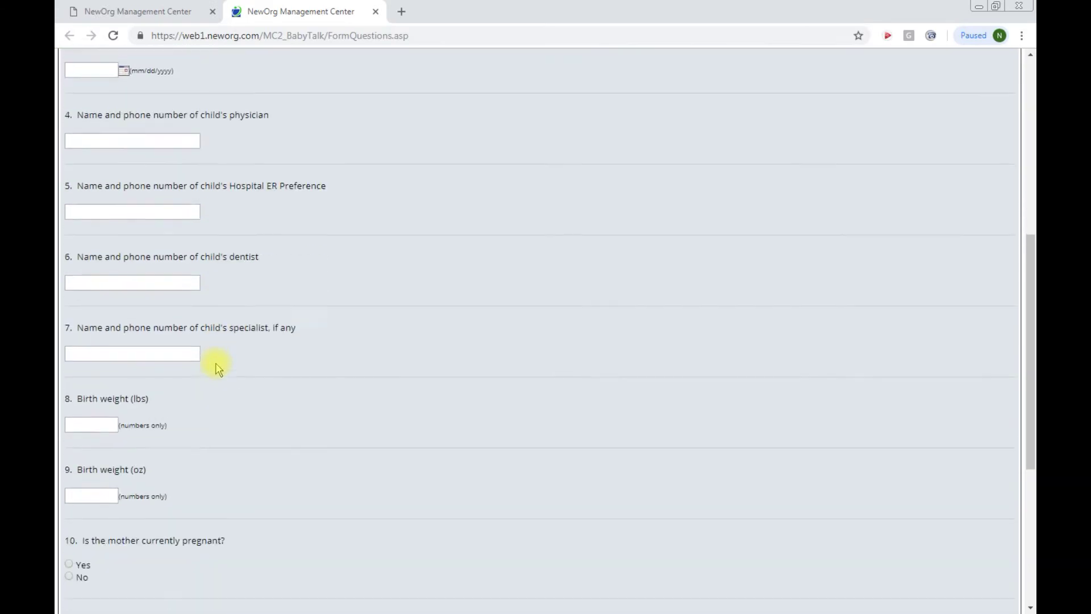
scroll(219, 362, down, 5)
scroll(224, 361, up, 12)
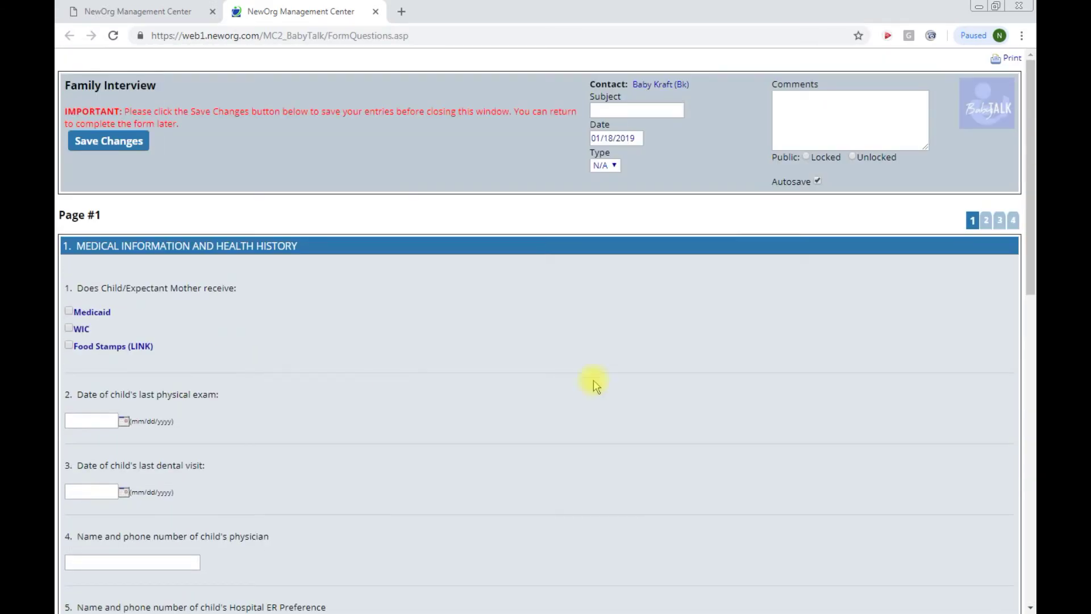
click(986, 221)
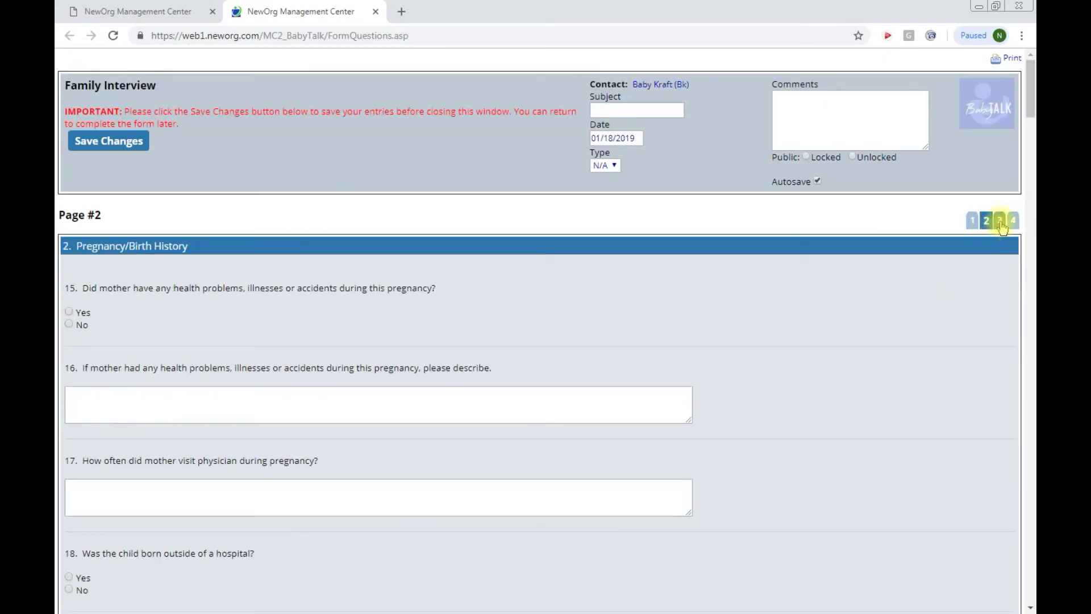
click(1001, 223)
click(1013, 222)
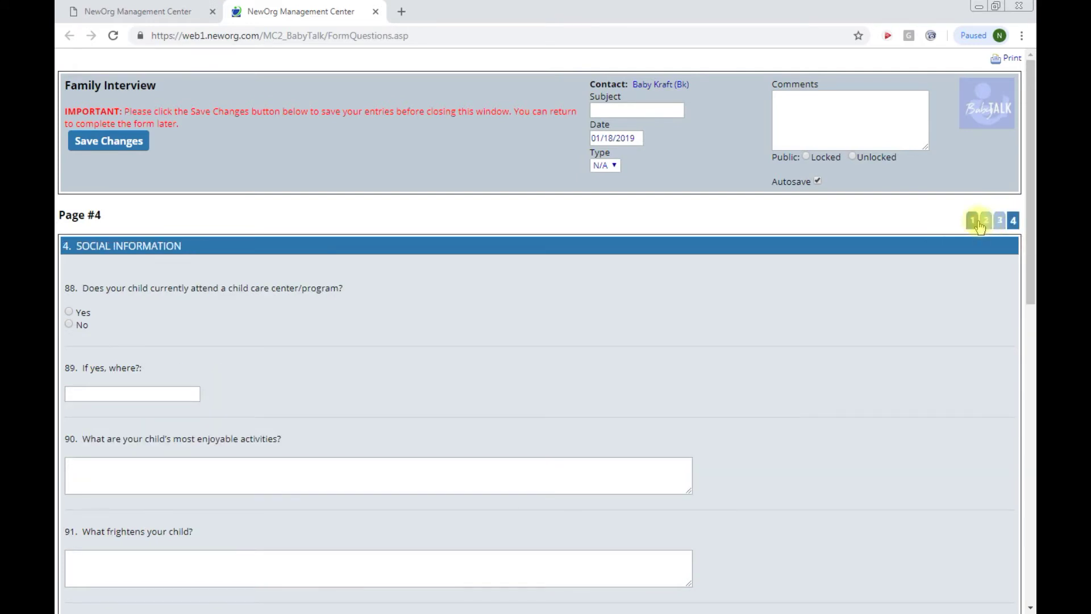
click(977, 223)
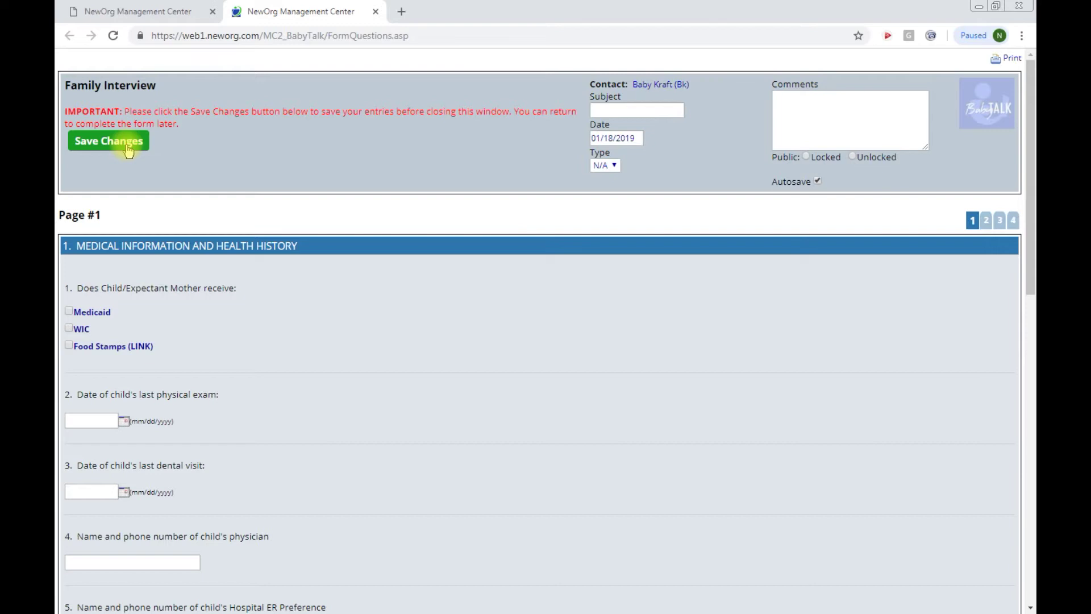
click(126, 147)
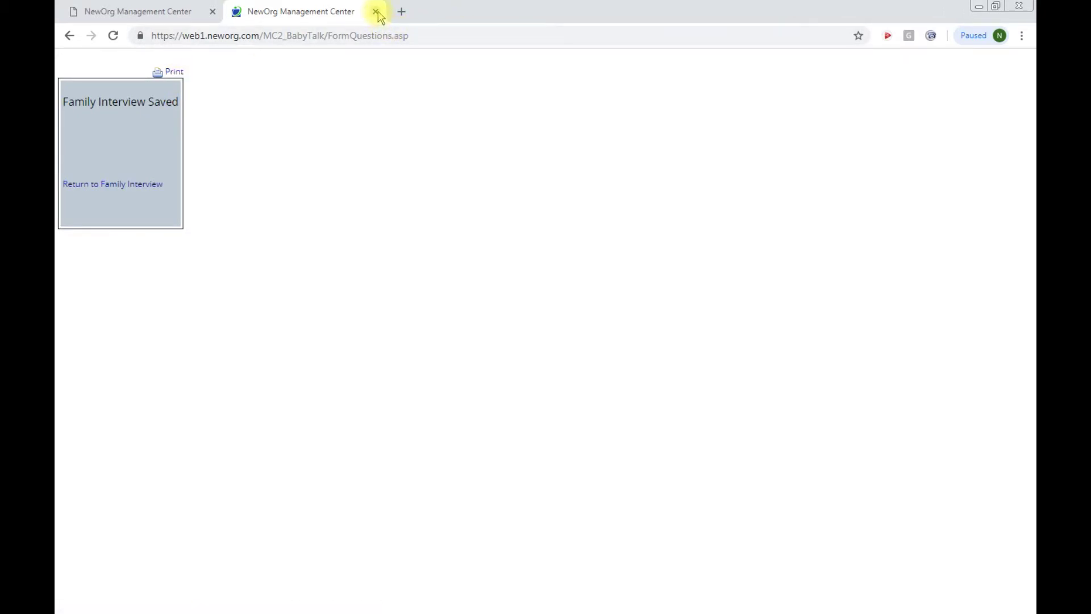
Step: Close the saved form window and choose the toddler son as the next form's subject
click(376, 12)
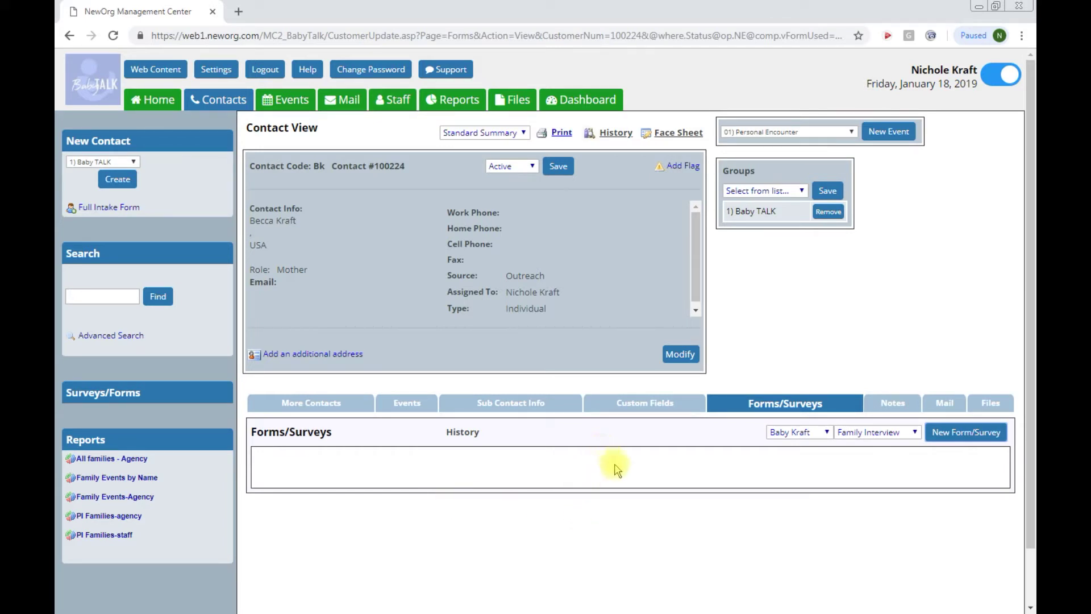
click(828, 434)
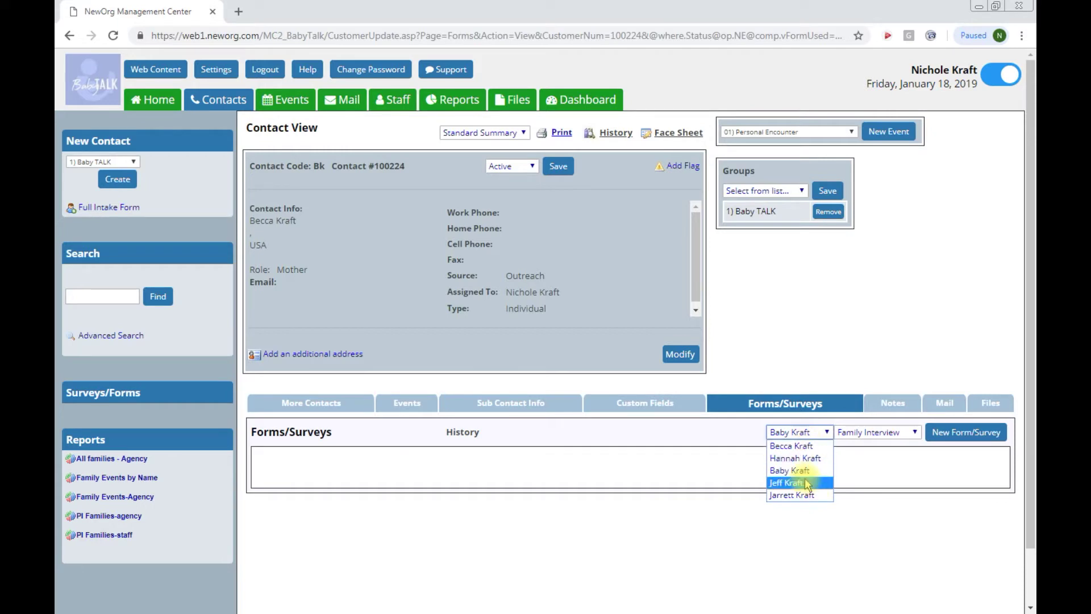
click(806, 496)
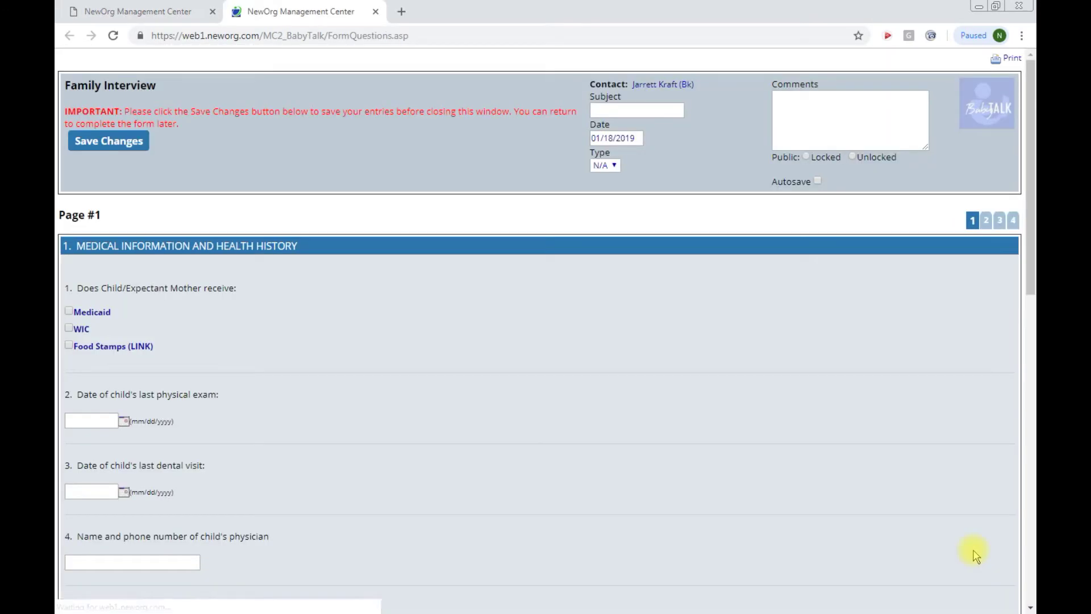
Step: Turn on Autosave, check Medicaid, and set the last physical exam date to 11/22/2018
click(818, 181)
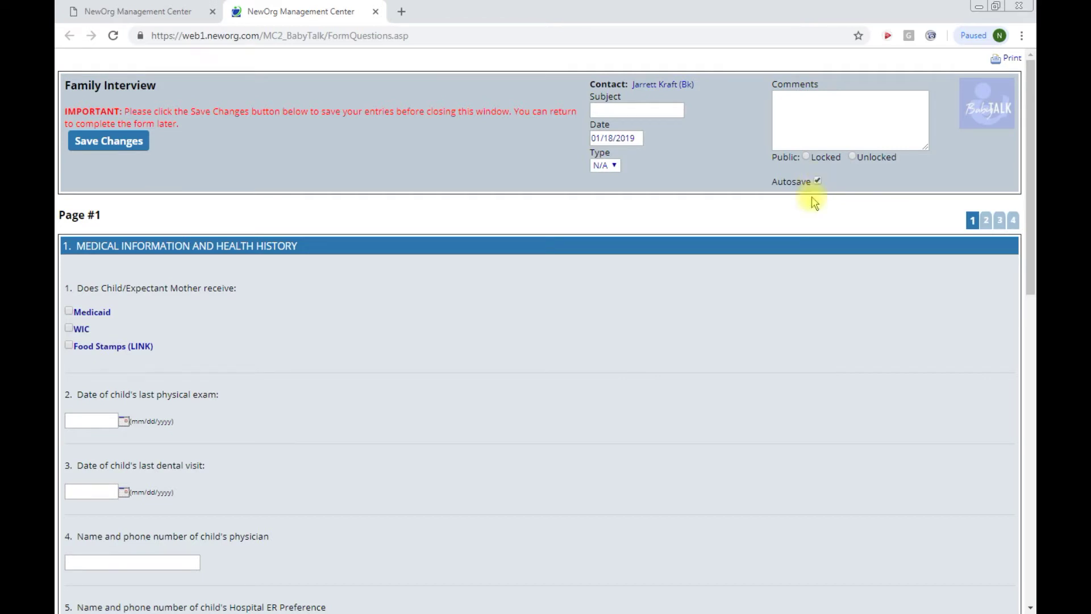
click(69, 310)
click(99, 427)
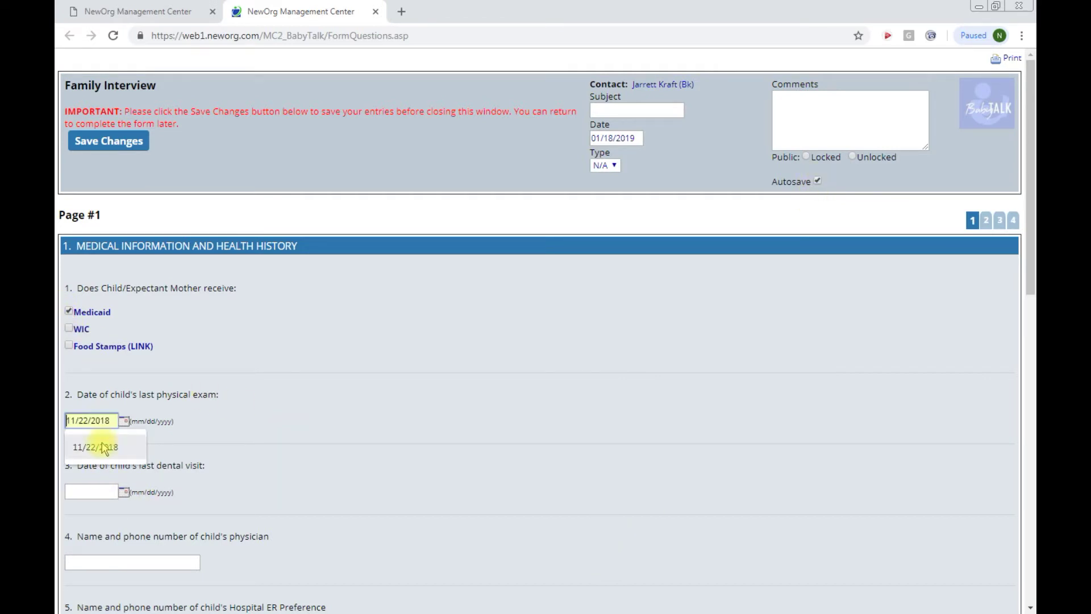
click(97, 446)
scroll(395, 478, down, 1)
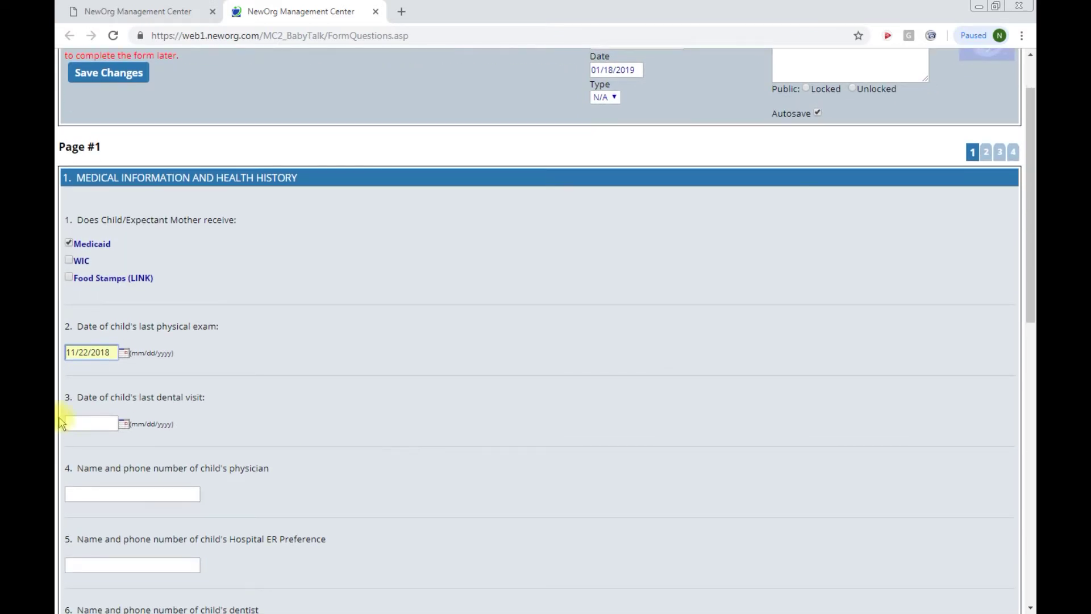
Step: Set the last dental visit to 11/29/2018, save the interview, and close the form window
click(102, 422)
click(95, 449)
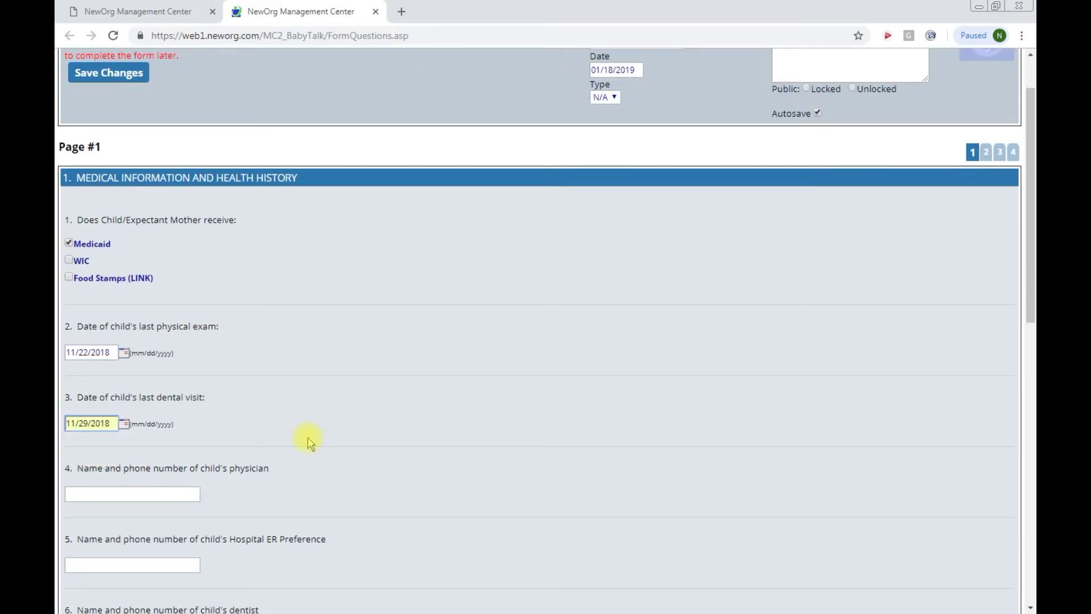
scroll(310, 441, up, 1)
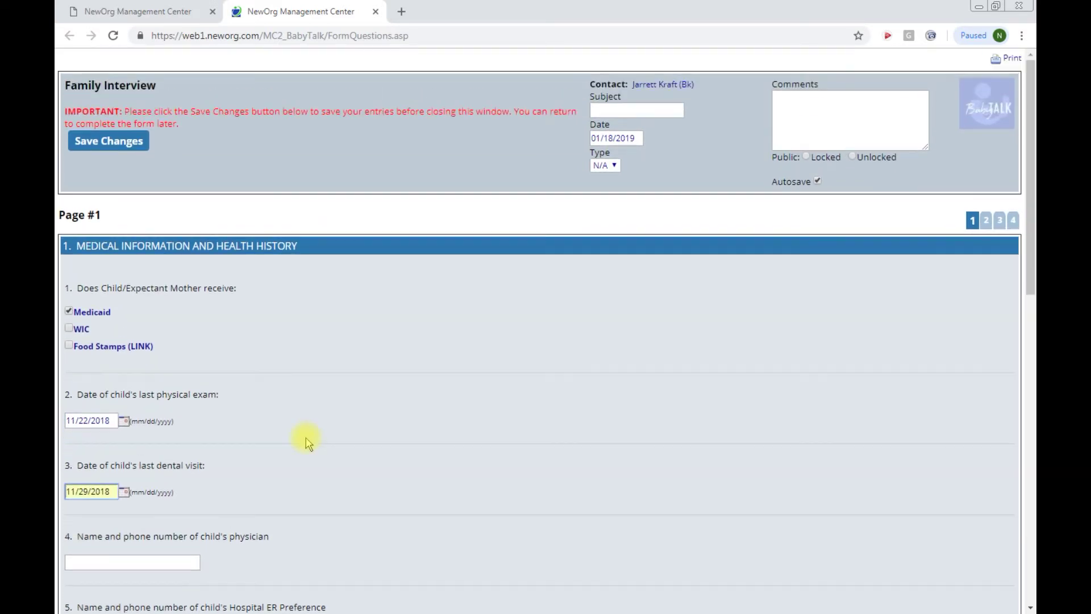
click(104, 147)
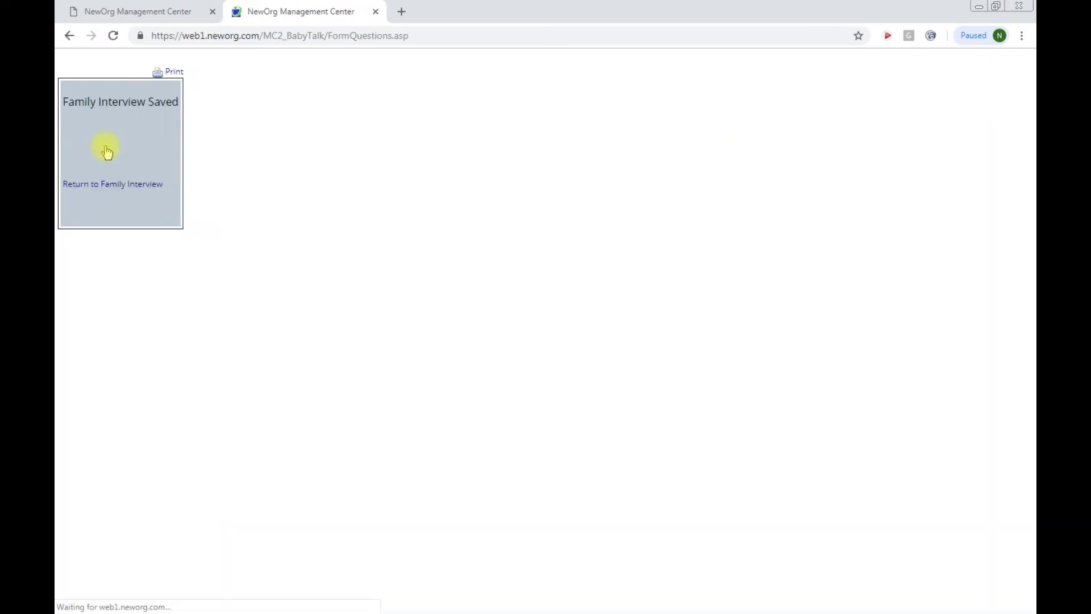
click(375, 12)
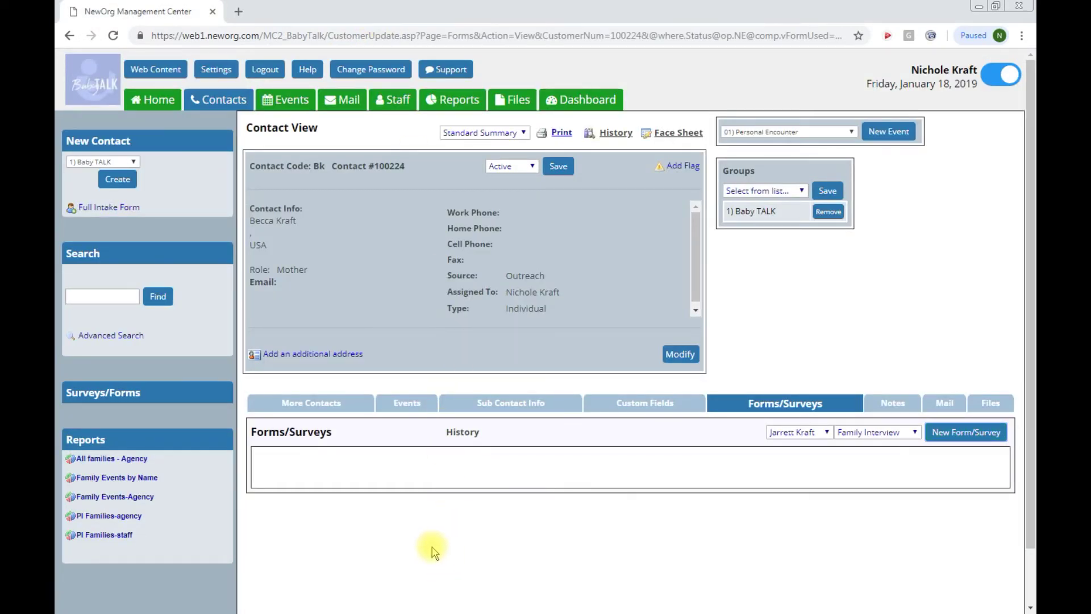
Step: Reload the contact record, keep Family Interview as the listed form type, and view Notes
click(113, 35)
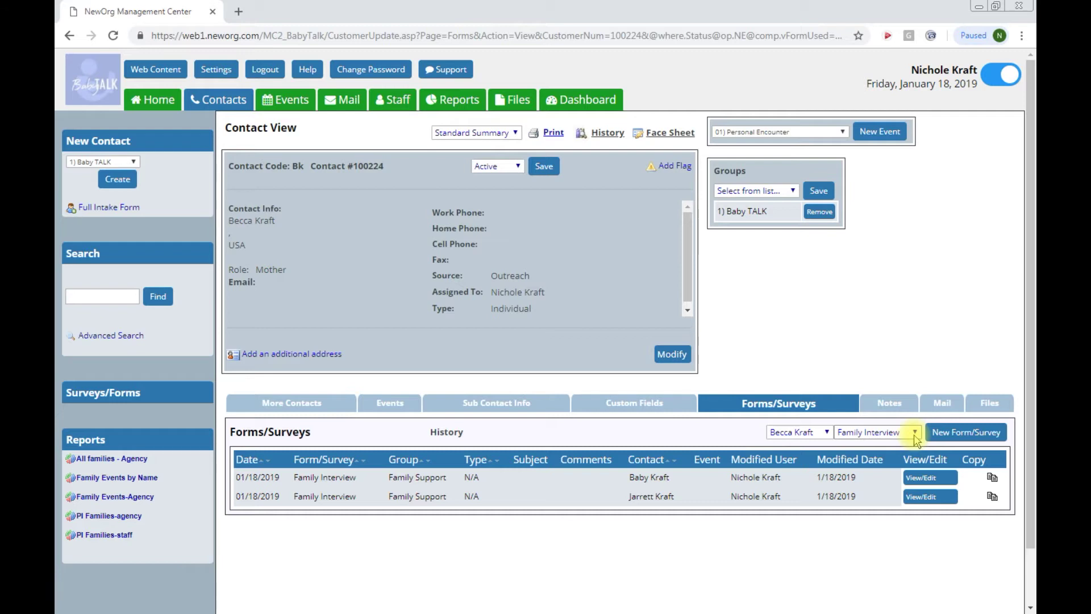
click(914, 434)
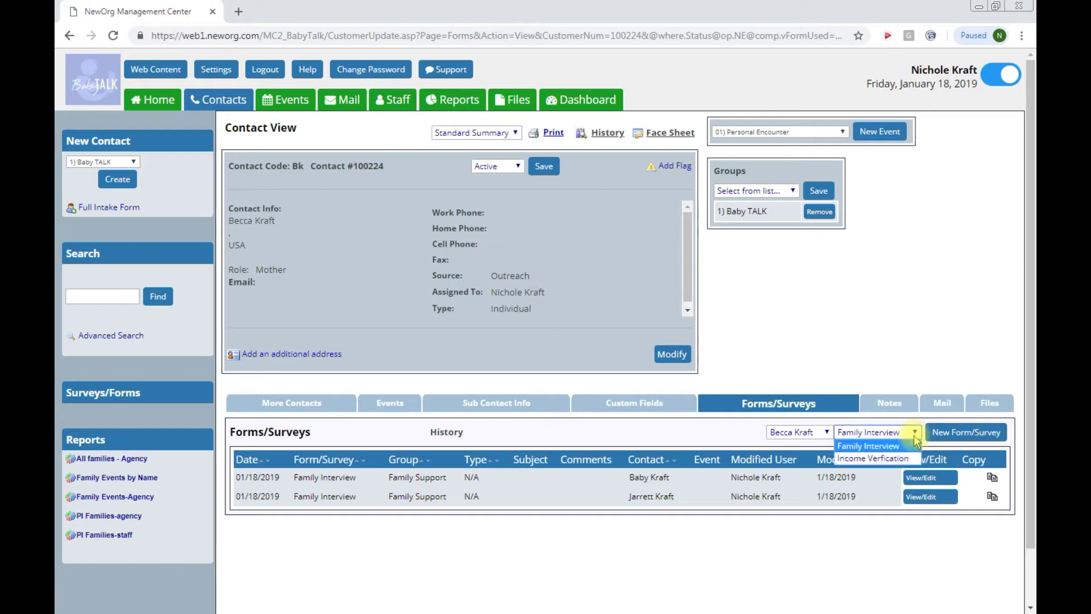
click(894, 449)
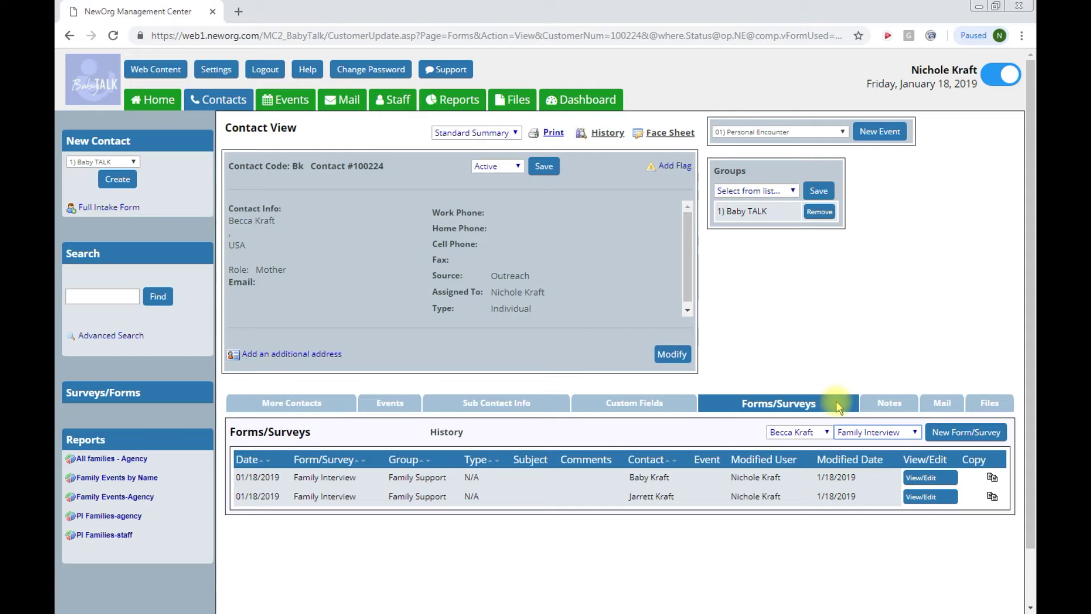
click(897, 407)
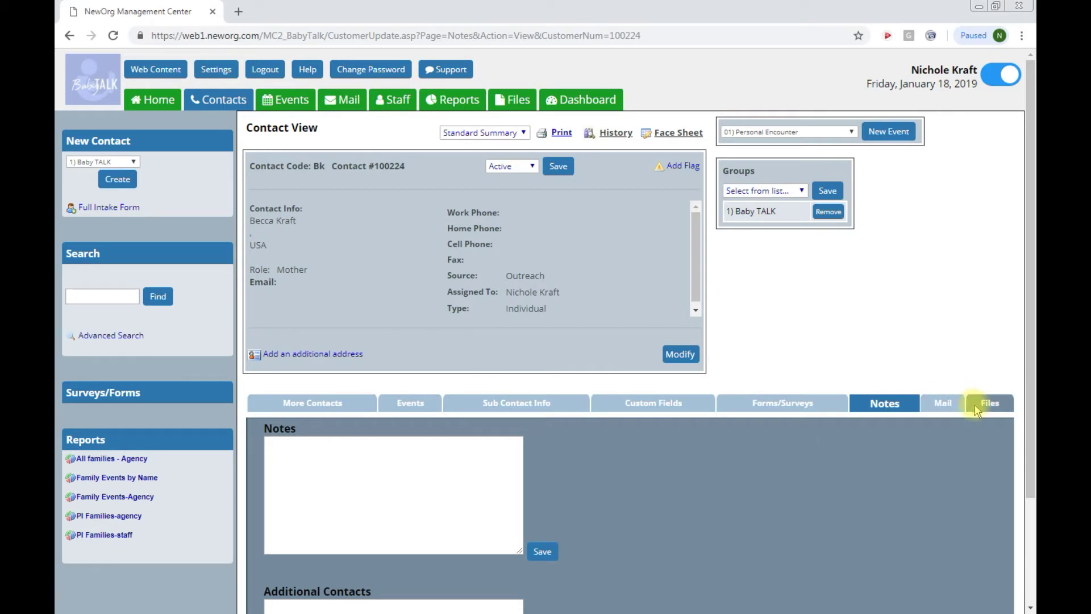
Step: Browse the Mail and Files sections and begin uploading a new file
click(947, 402)
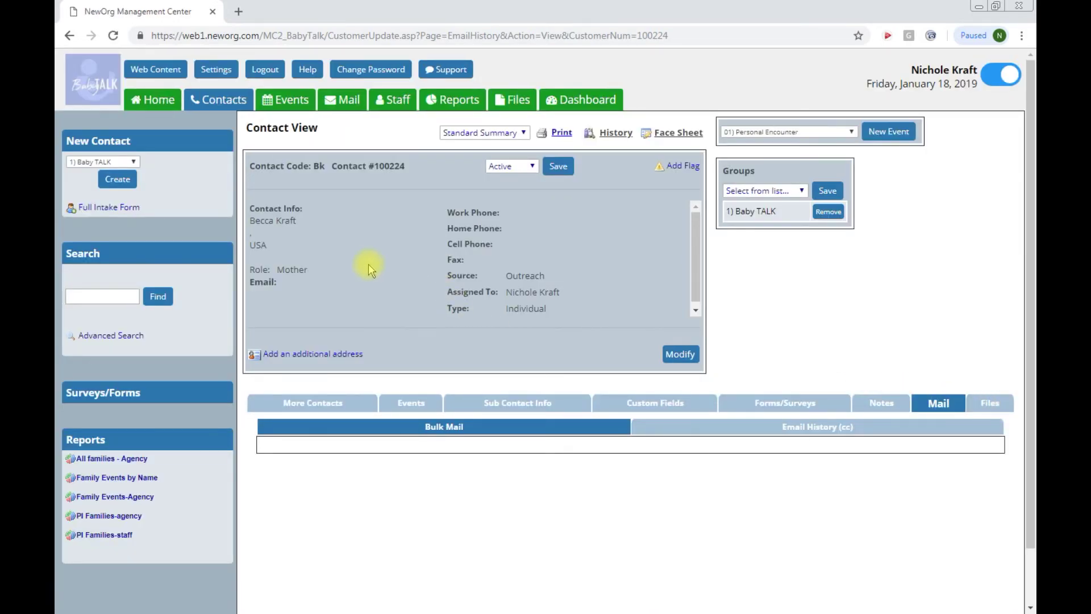
click(991, 409)
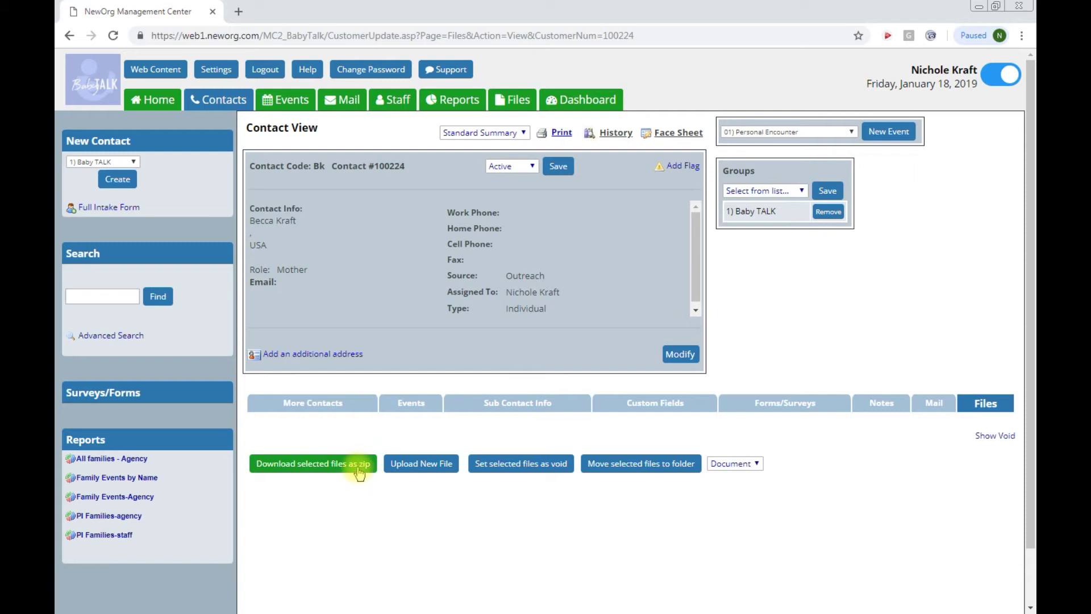
click(393, 466)
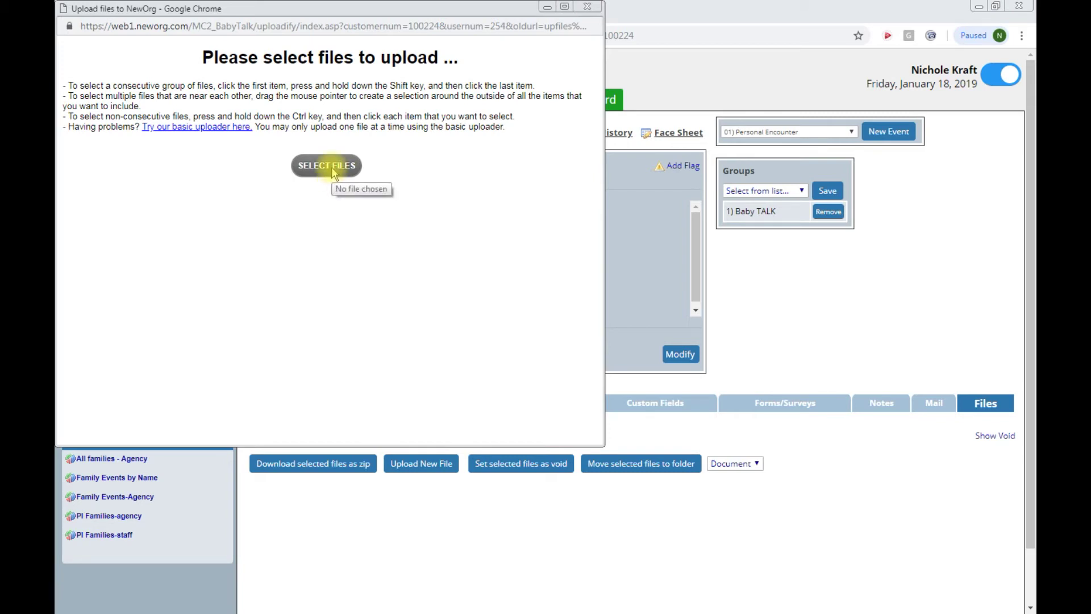
Step: Upload 'Best Practices for Forms 2018_04.pdf' as a Document classed Birth Certificates
click(332, 166)
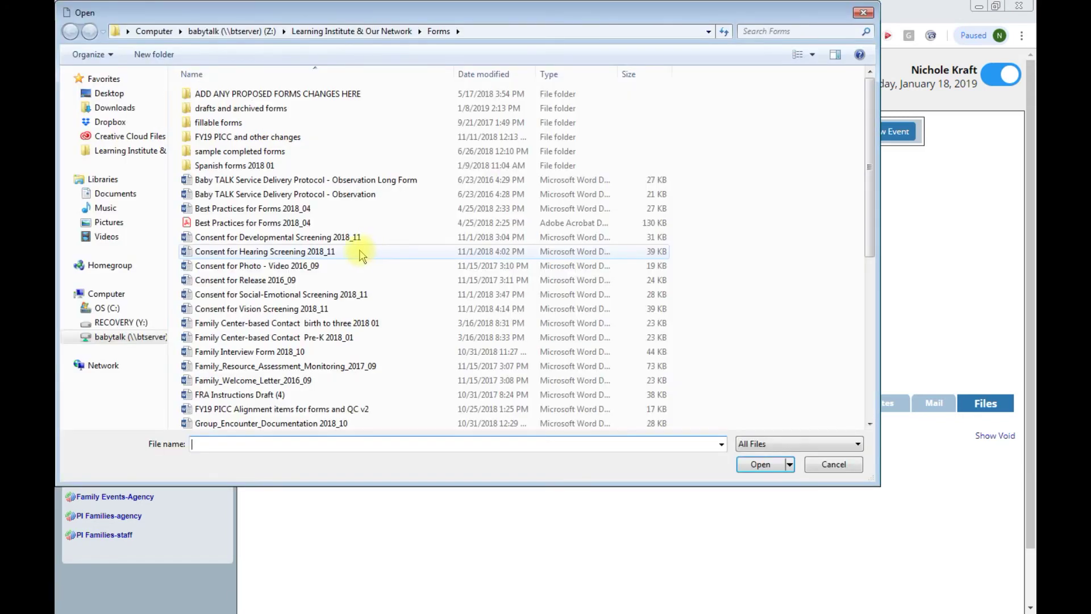
double_click(283, 222)
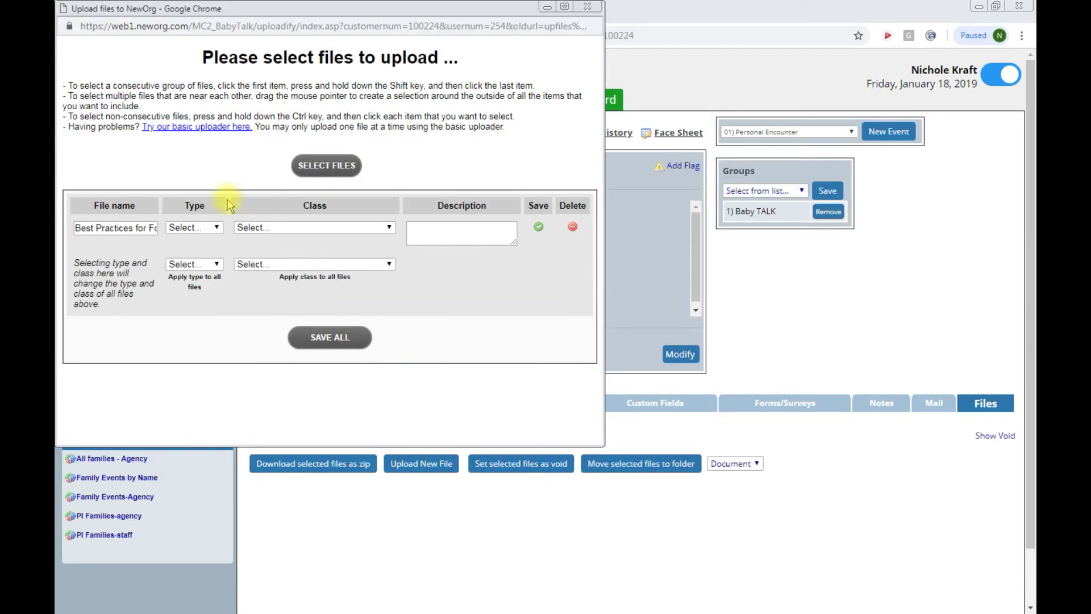
click(219, 227)
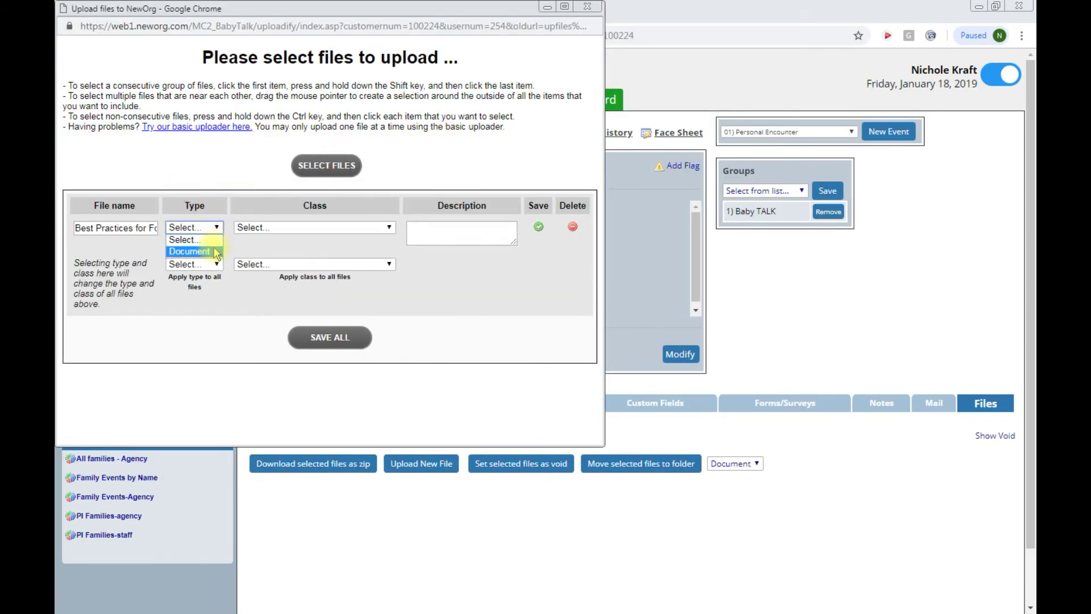
click(196, 250)
click(277, 228)
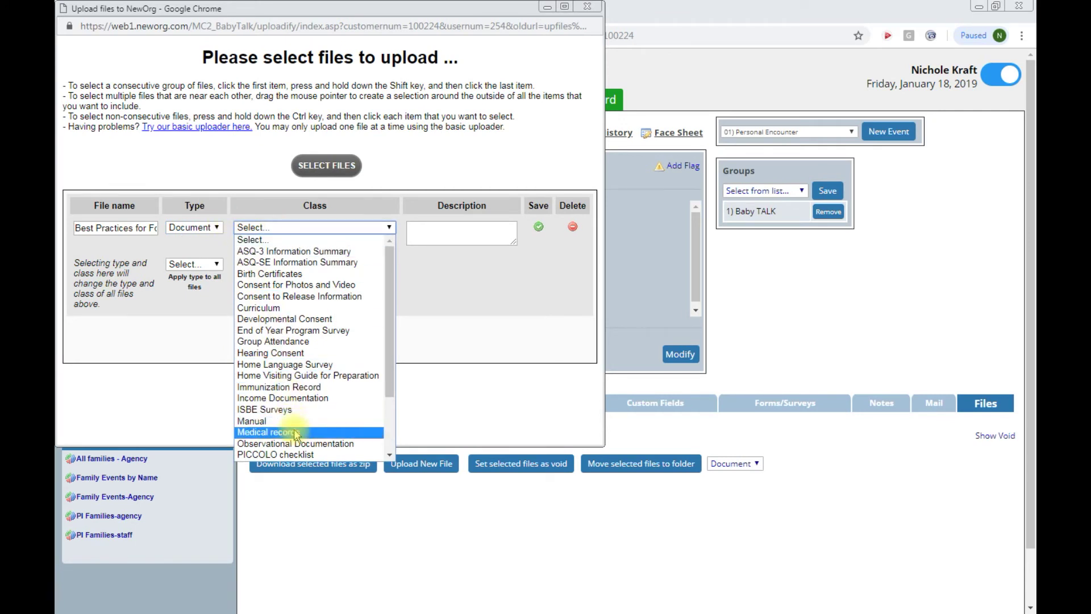
click(287, 273)
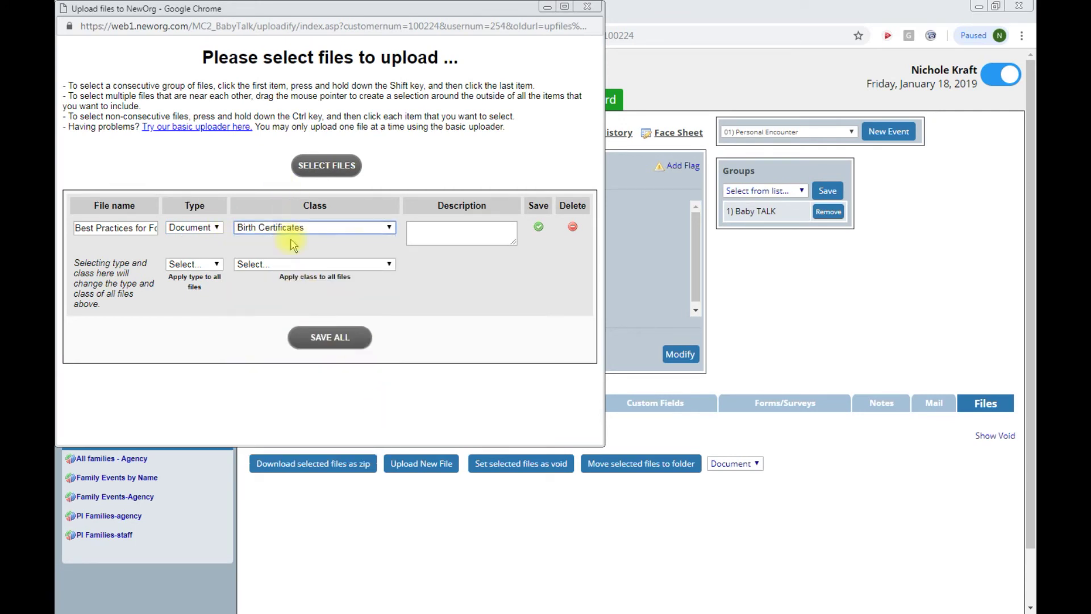
click(215, 265)
click(216, 266)
click(315, 337)
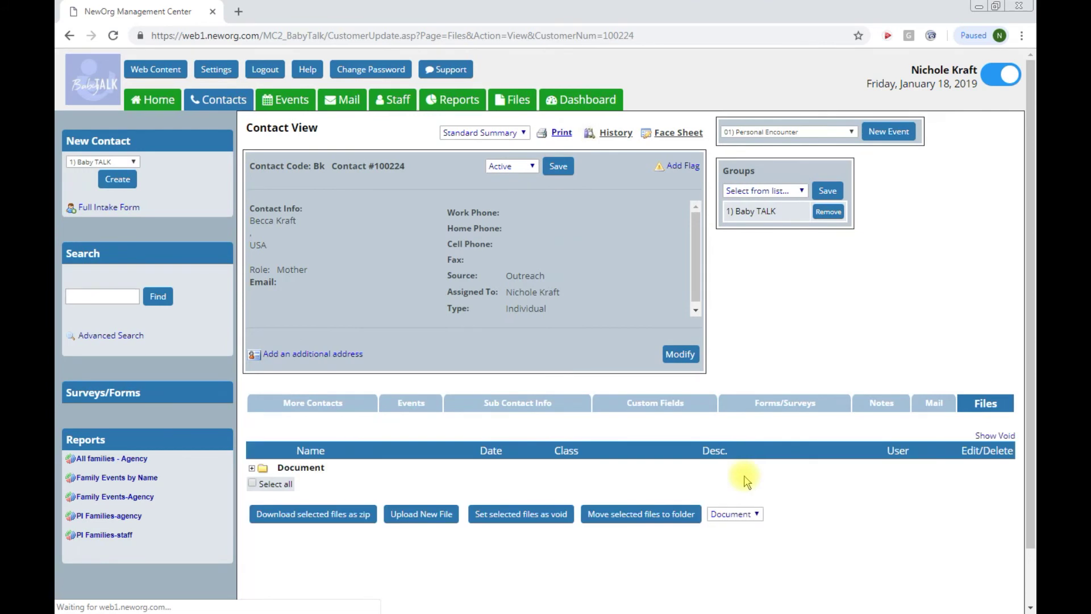
Step: Erase the uploaded test PDF from the Document folder
click(252, 468)
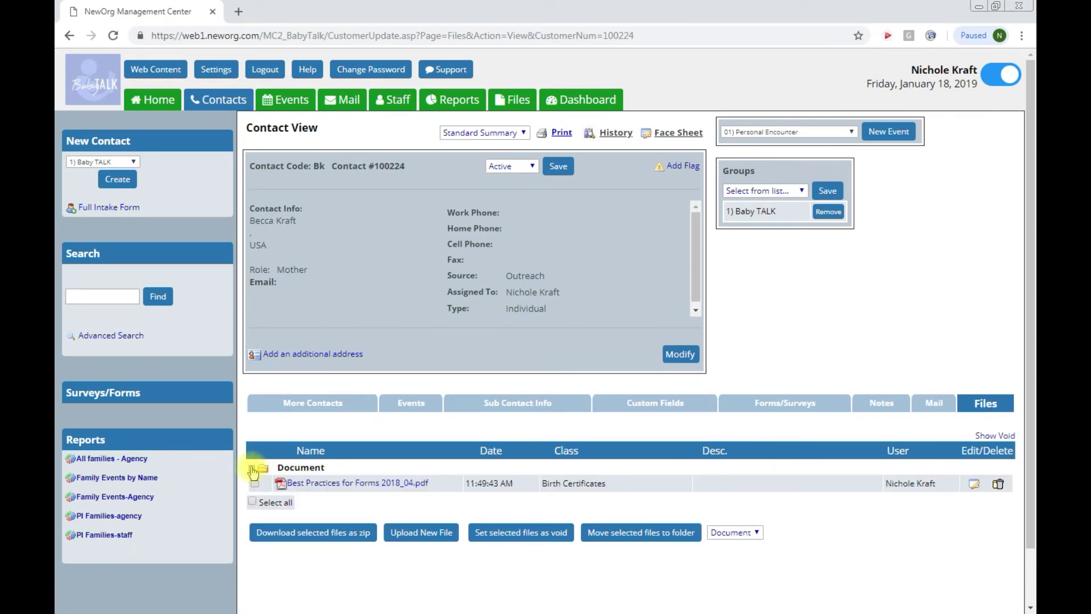
click(999, 485)
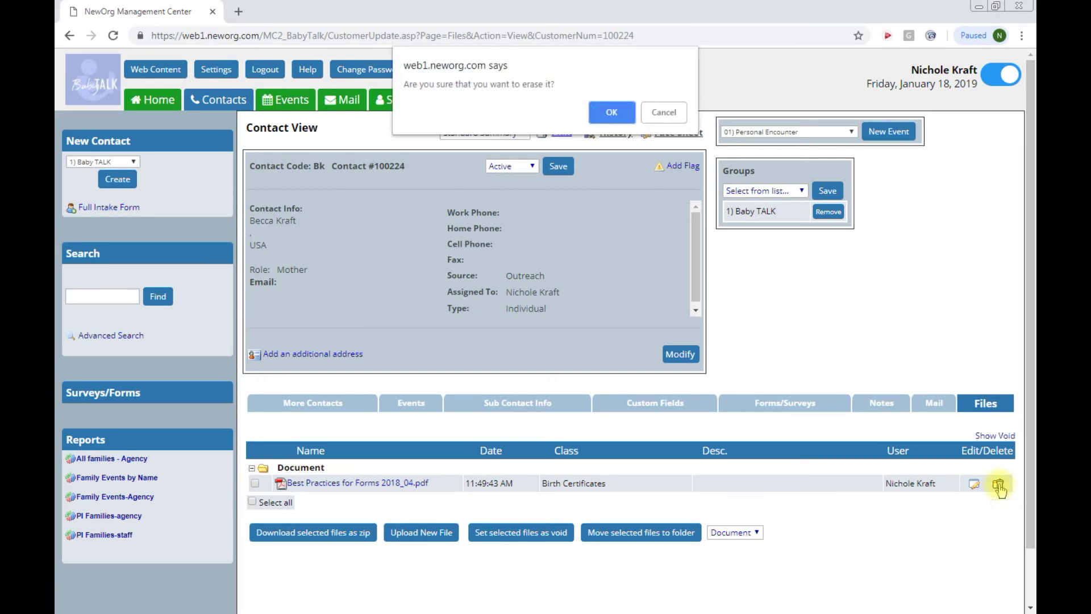
click(611, 112)
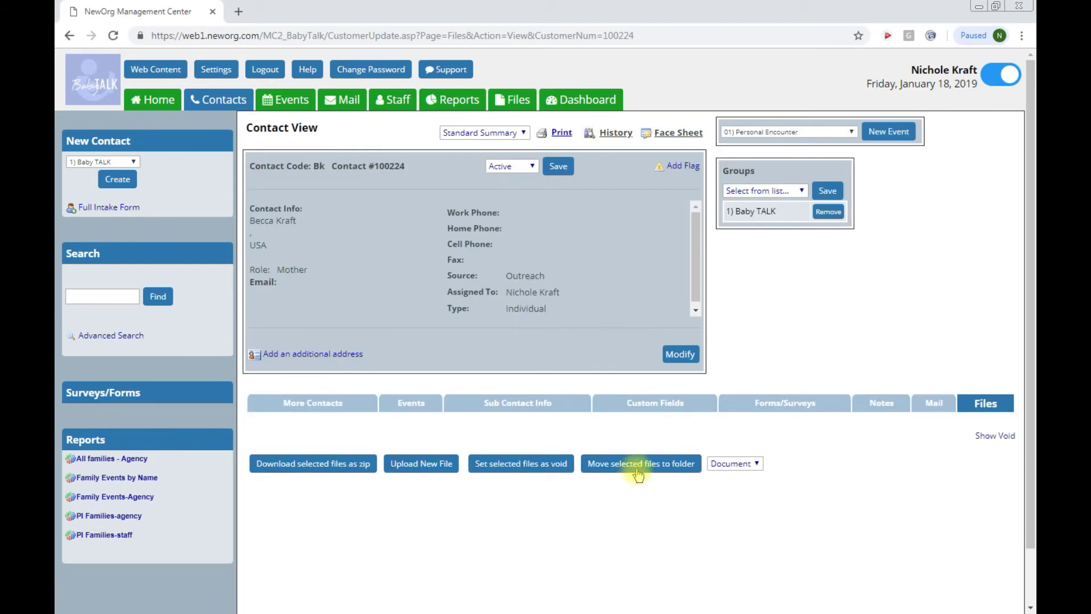
Step: Search all contacts by the mother's full name and reopen her contact record from the results
click(226, 102)
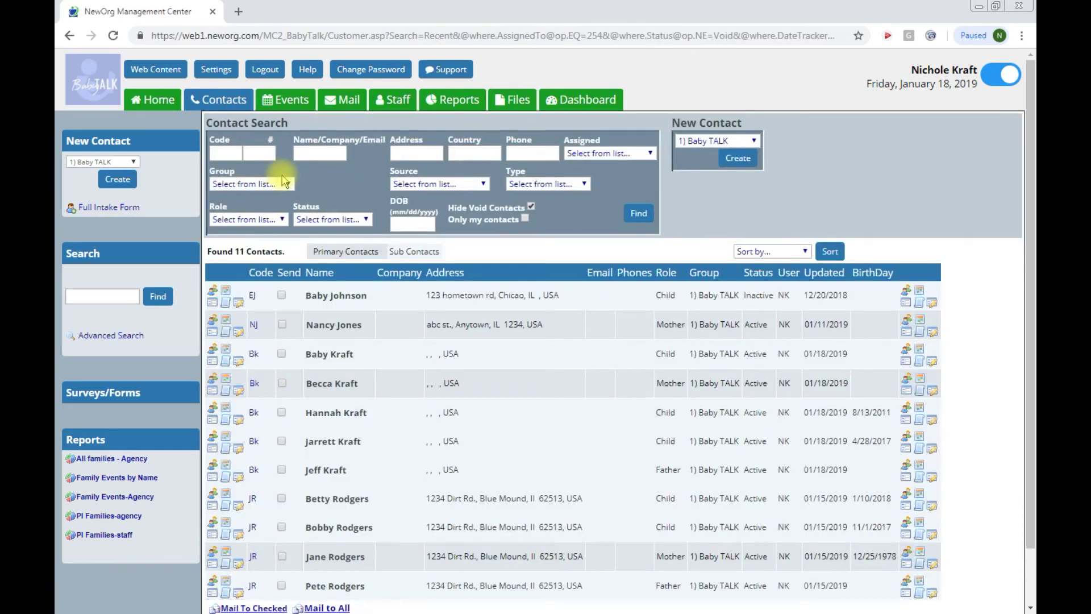
click(311, 153)
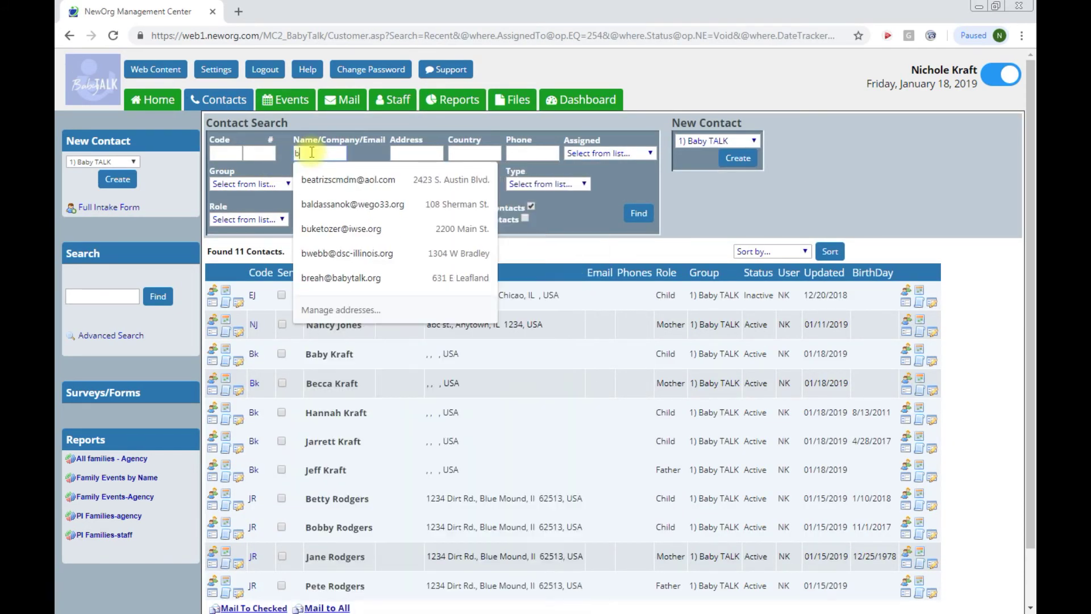
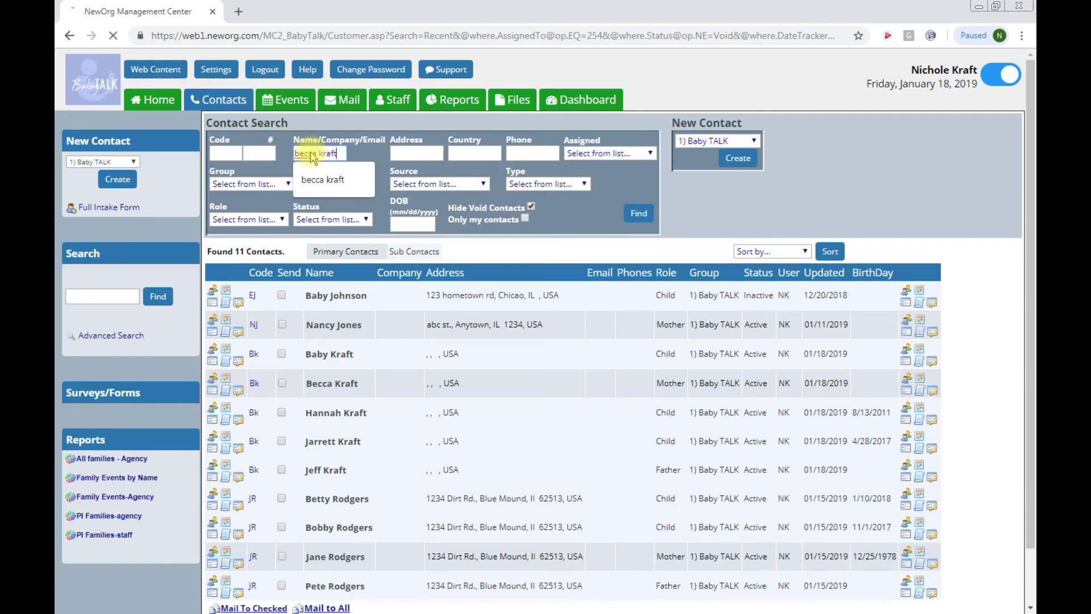
key(Return)
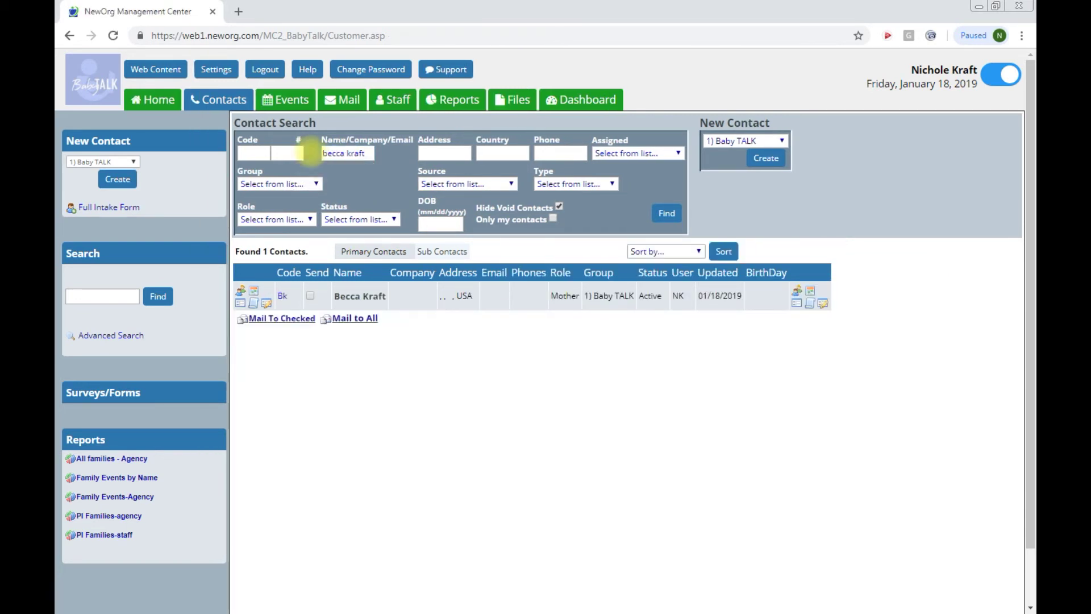
click(283, 298)
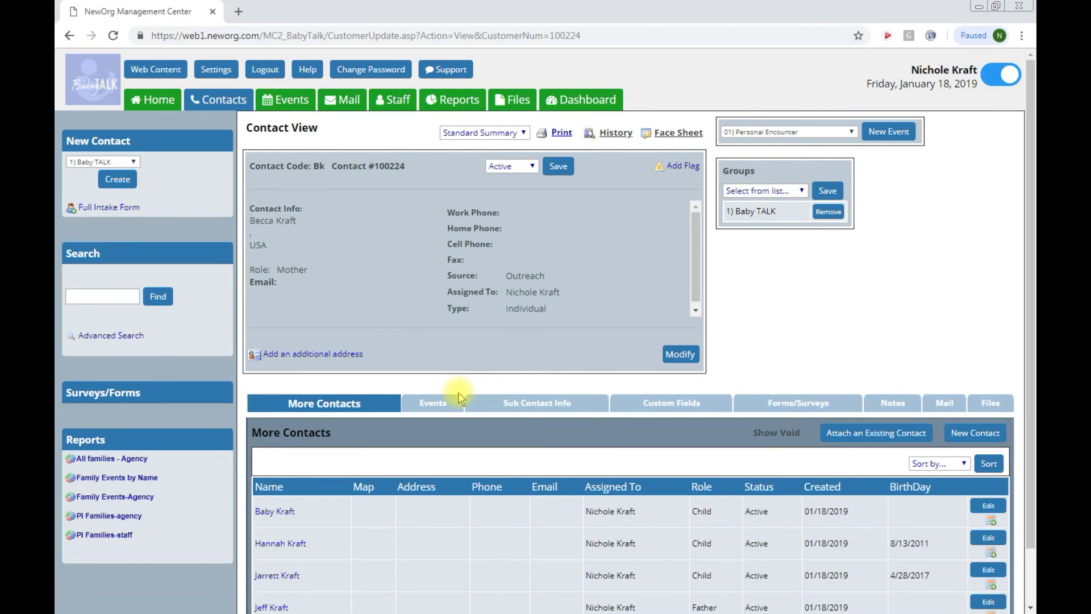
scroll(455, 398, up, 1)
Step: Enter the new street address in the mother's contact Address field and save her record
click(680, 359)
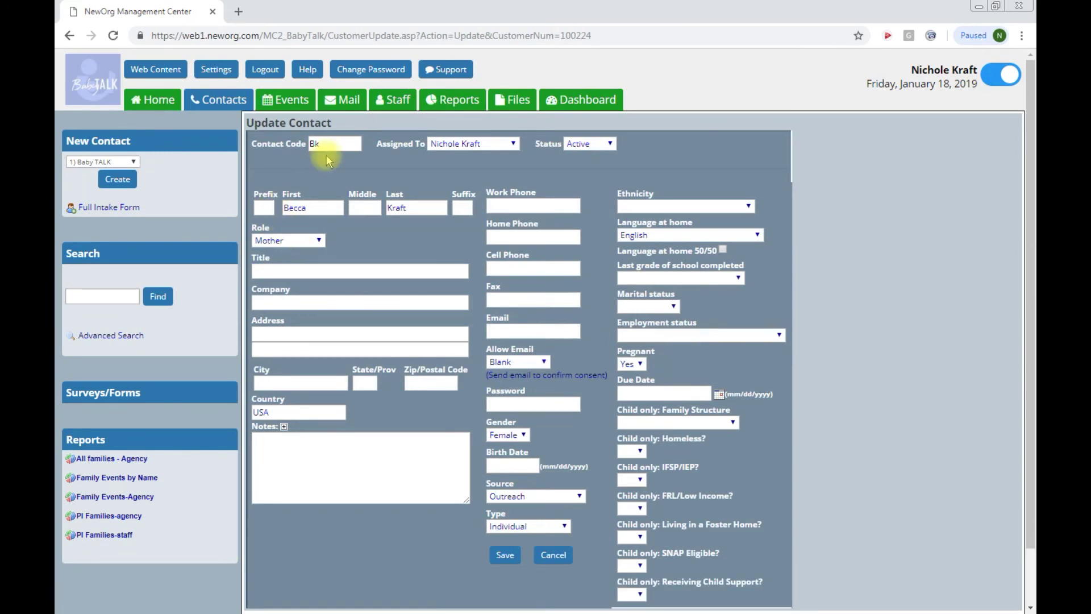
click(301, 334)
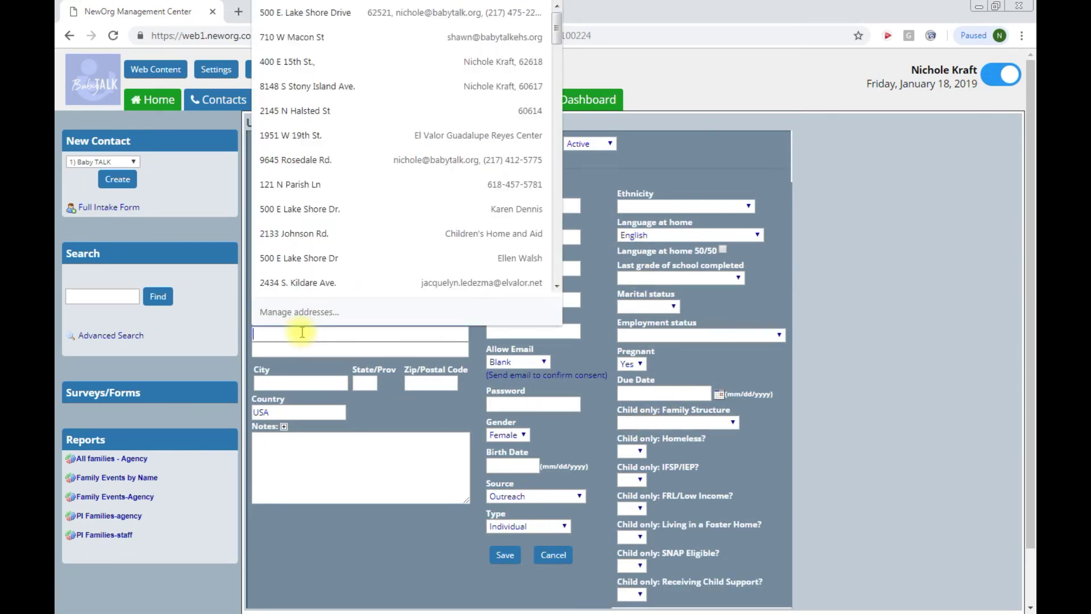
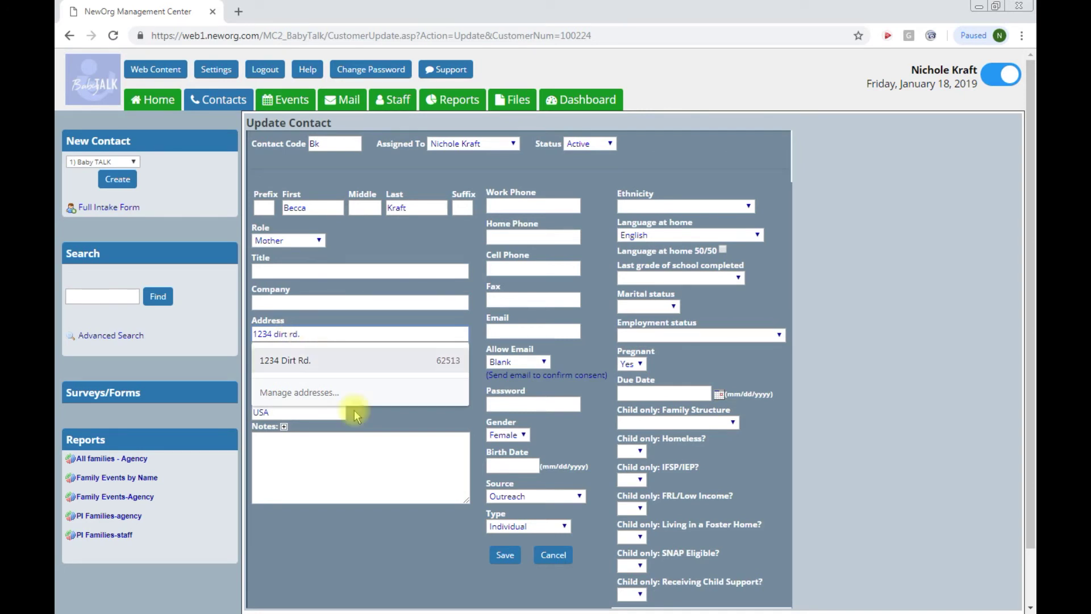
click(345, 471)
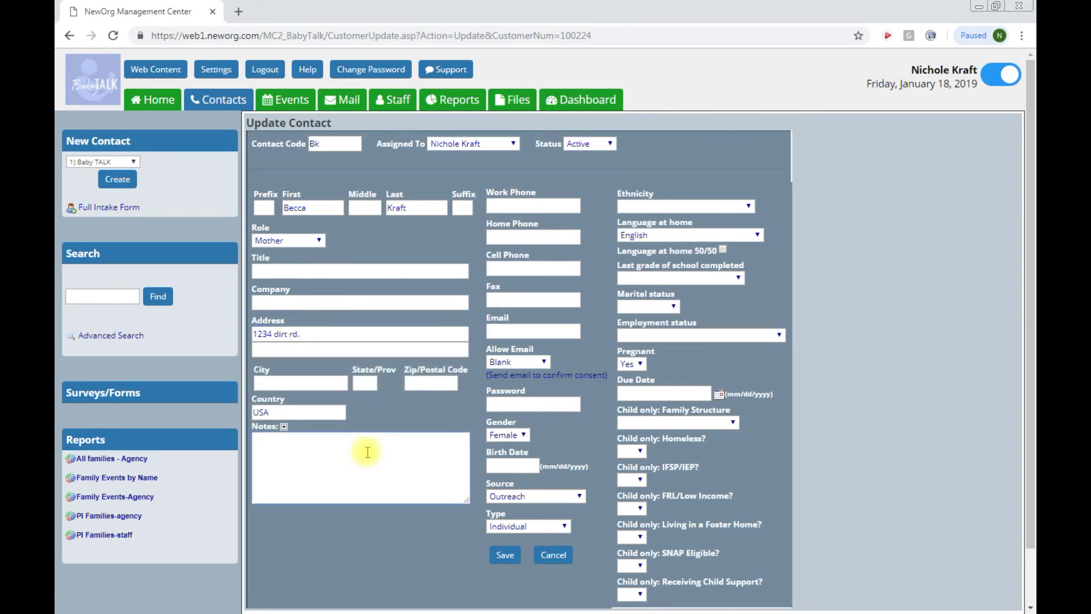
click(514, 559)
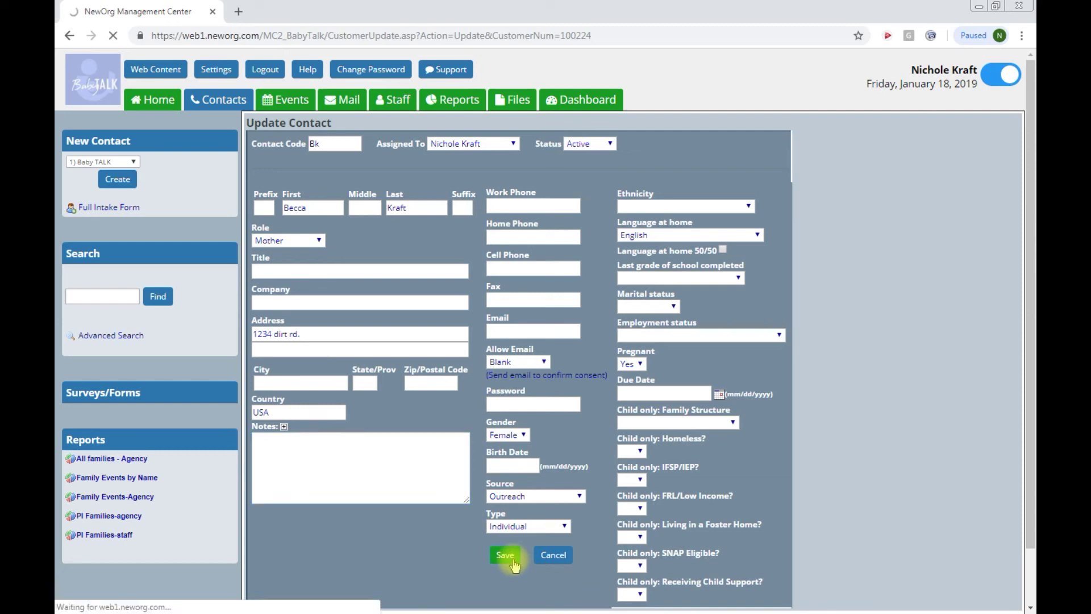
scroll(512, 560, down, 1)
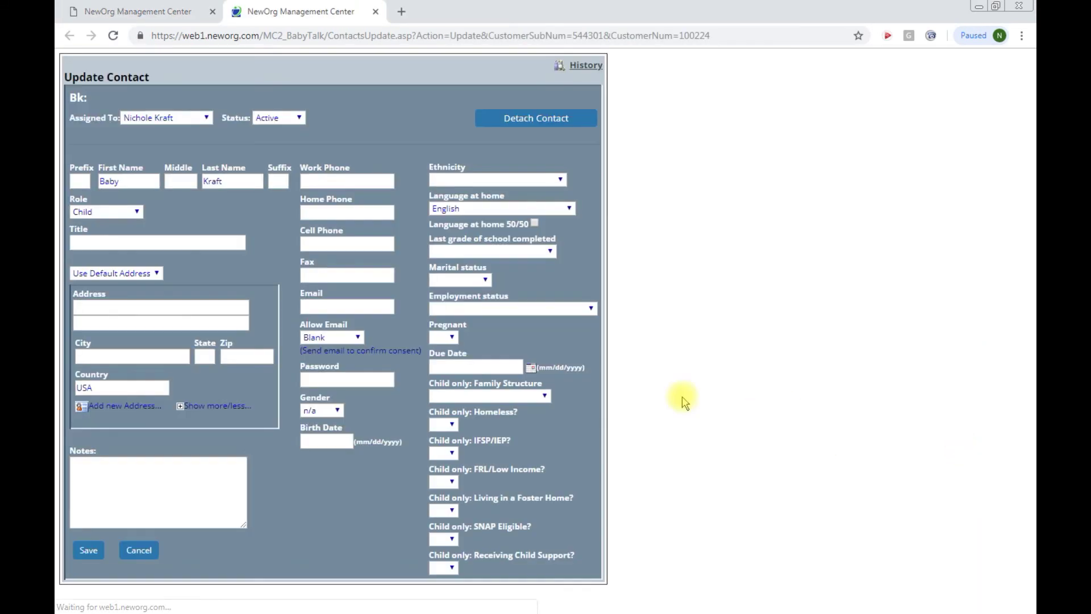
Step: Replace the baby contact's first name 'Baby' with 'name' and save the contact
click(135, 183)
key(BackSpace)
key(BackSpace)
key(BackSpace)
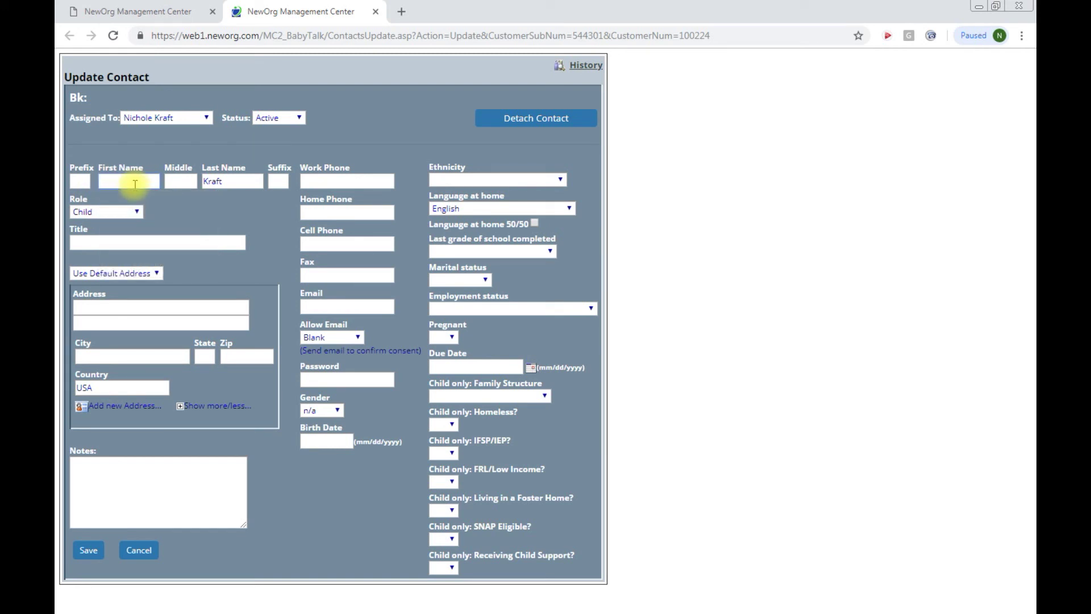
text(name)
click(88, 550)
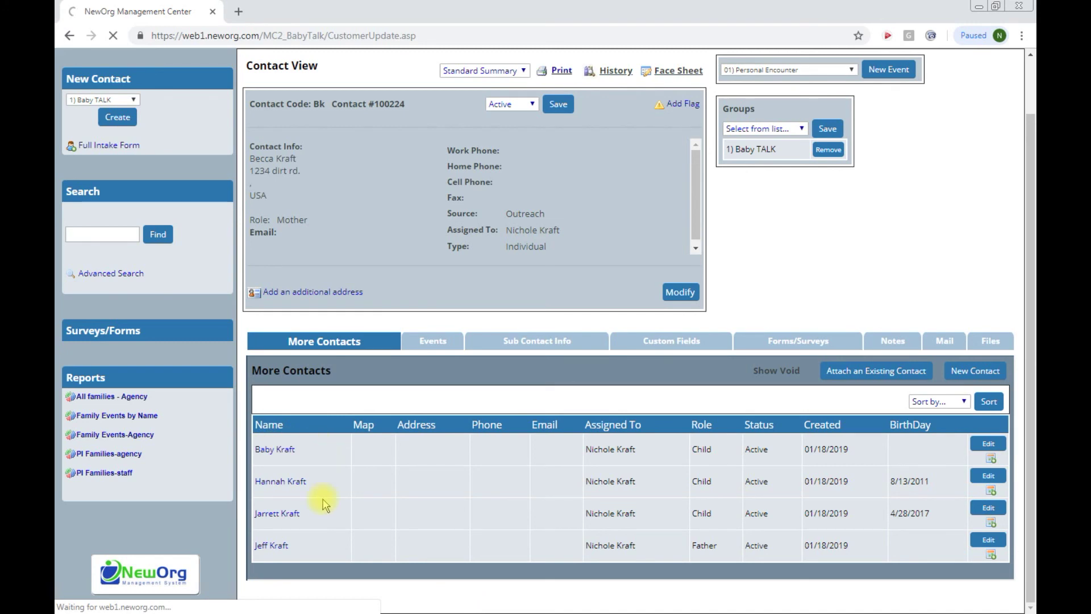
scroll(273, 534, down, 2)
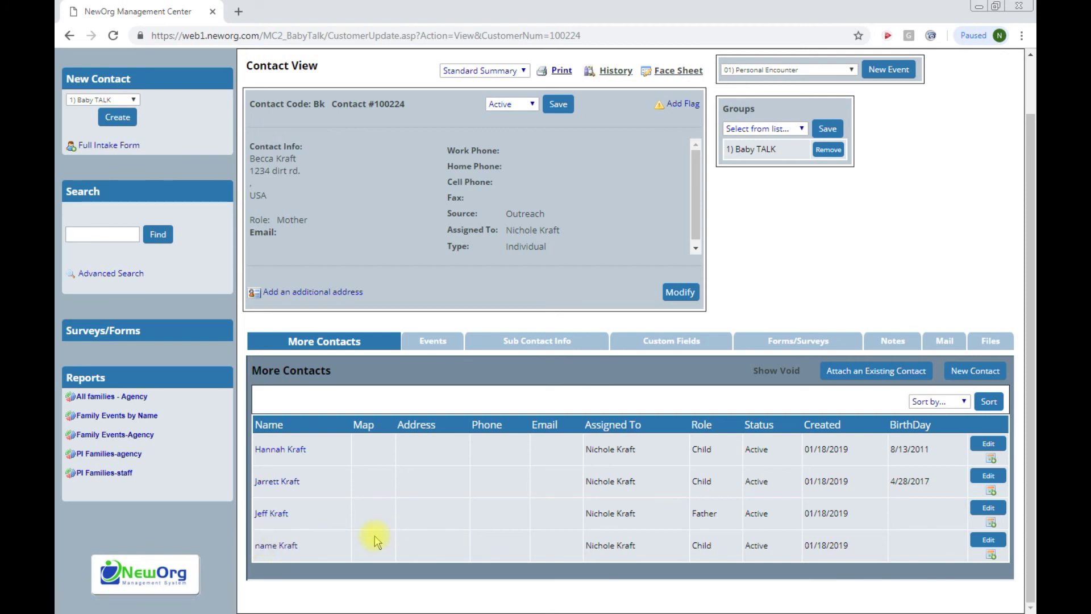
scroll(405, 472, up, 2)
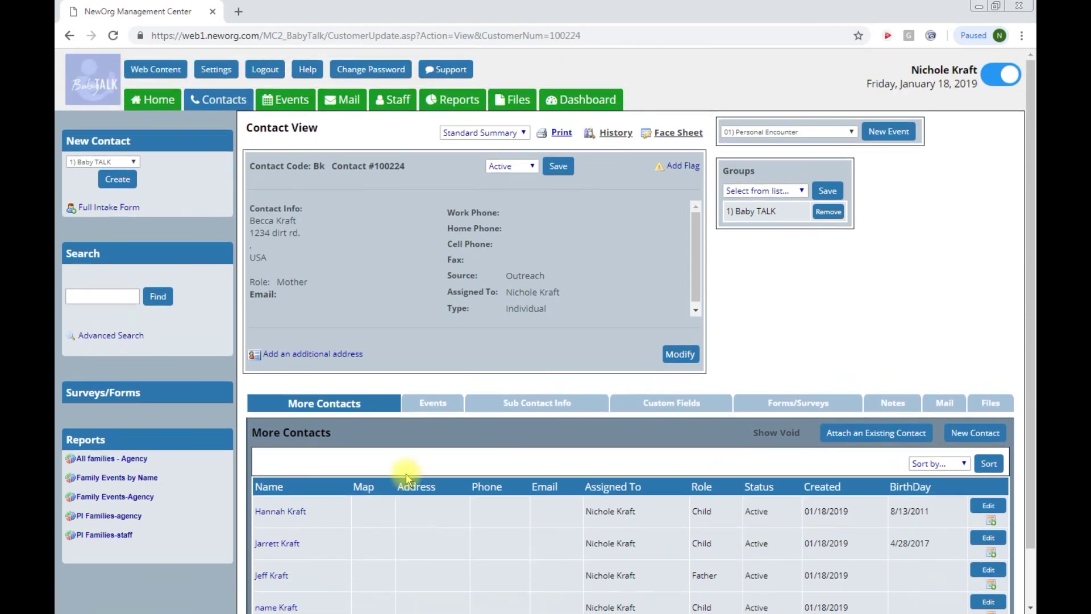